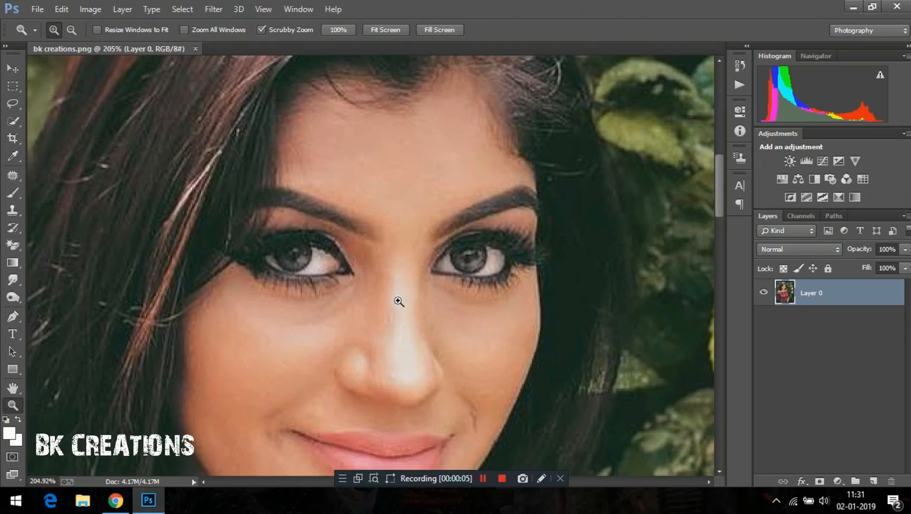
- Apply a Shadows/Highlights adjustment to the portrait with Shadows at 35% and Highlights at 0%
left_click_drag(387, 257, 336, 203)
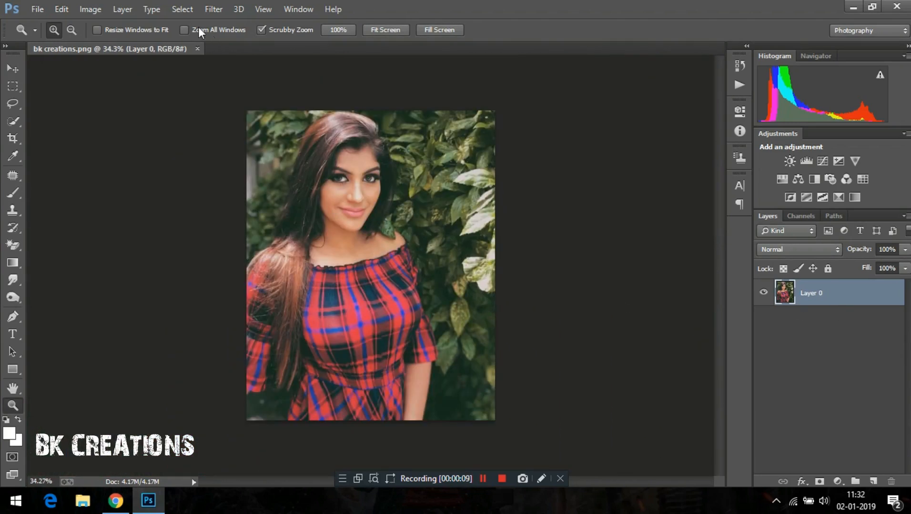
left_click(94, 12)
mouse_move(109, 43)
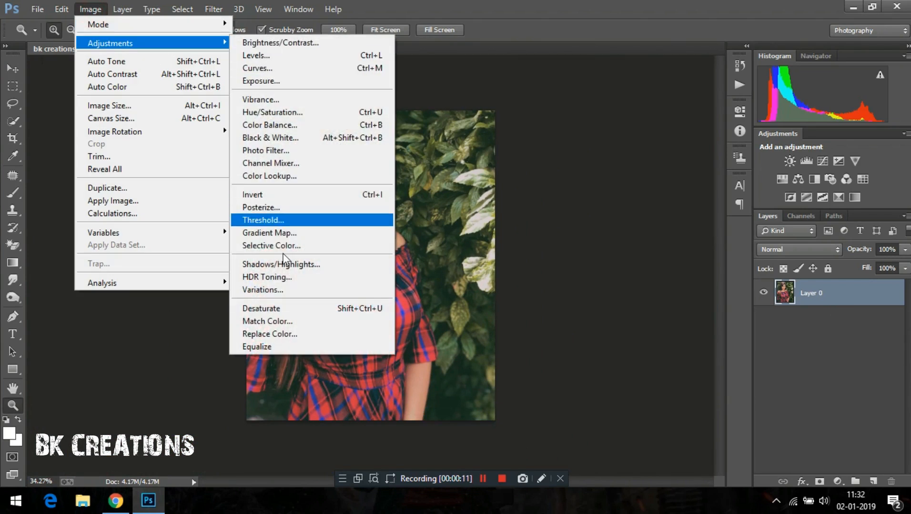
left_click(282, 268)
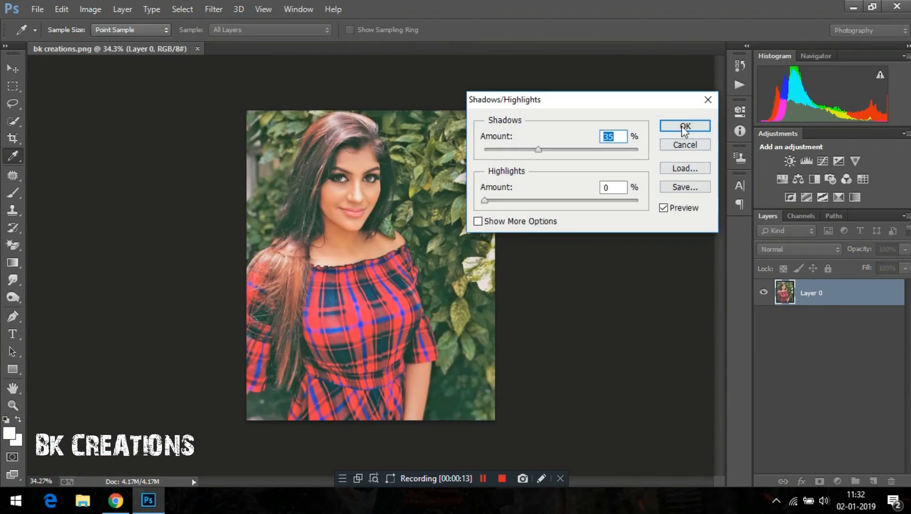
left_click(684, 127)
- Start a Camera Raw Filter on the portrait, set Clarity to -30, and fine-tune the basic tone settings
left_click(222, 10)
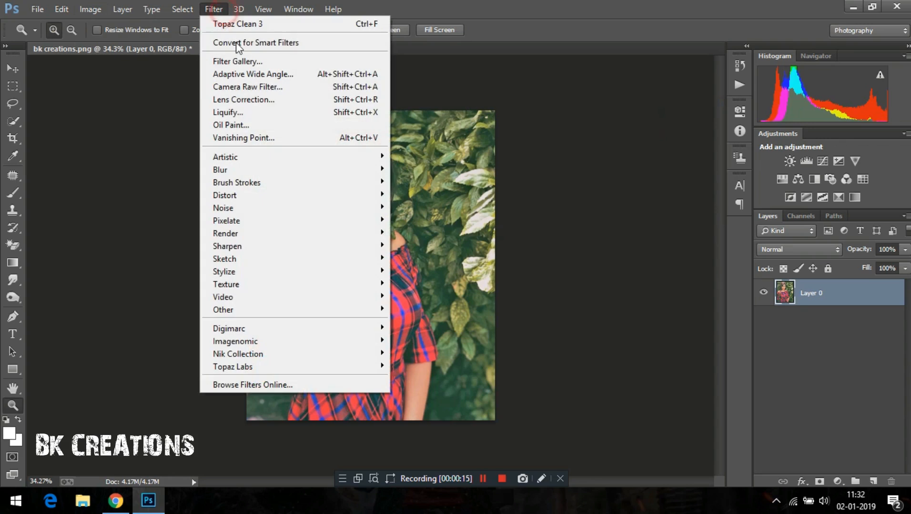
left_click(246, 86)
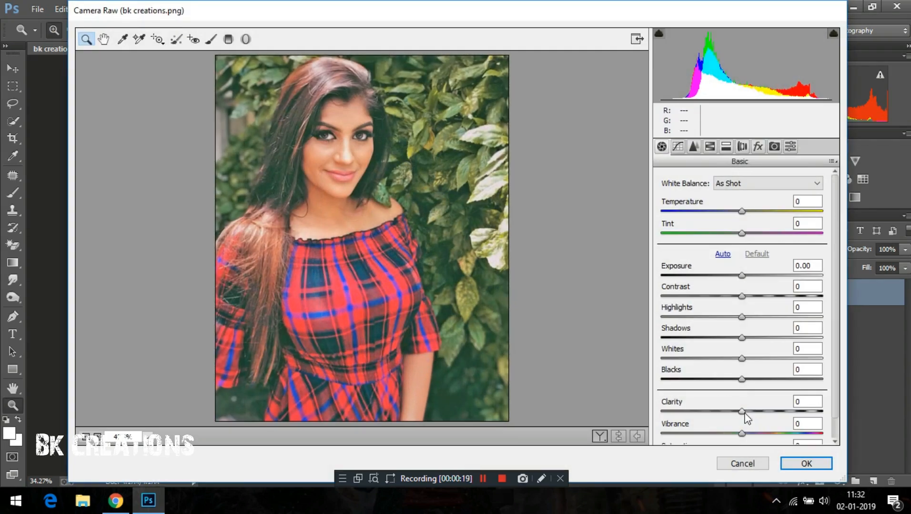
left_click_drag(745, 412, 724, 411)
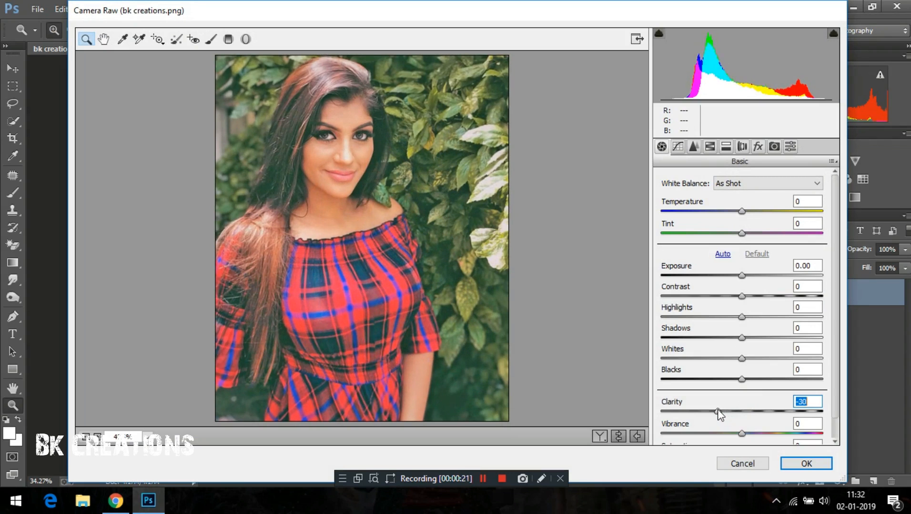
left_click_drag(744, 381, 747, 279)
- Adjust the Oranges luminance in Camera Raw's HSL settings and set the Oranges saturation to -14
left_click(709, 147)
left_click(742, 204)
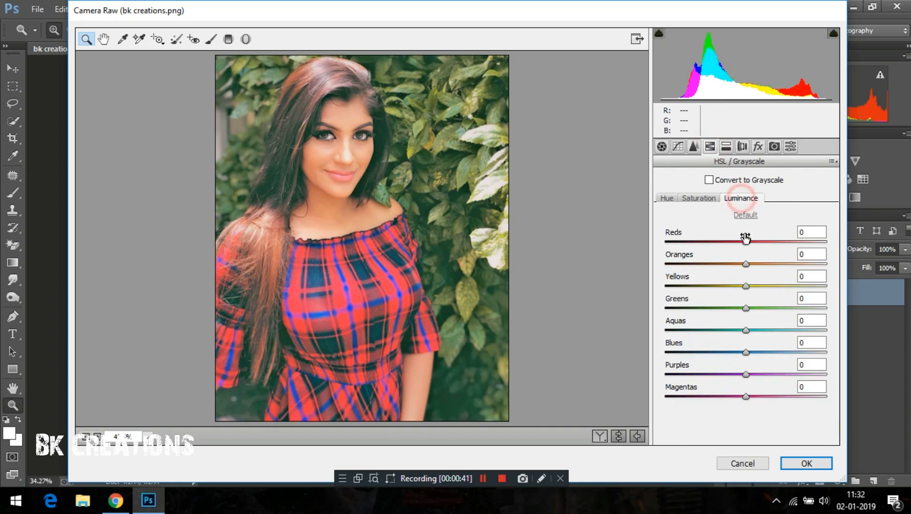
mouse_move(746, 264)
left_mouse_down()
mouse_move(772, 265)
mouse_move(730, 265)
left_mouse_up()
left_click(703, 199)
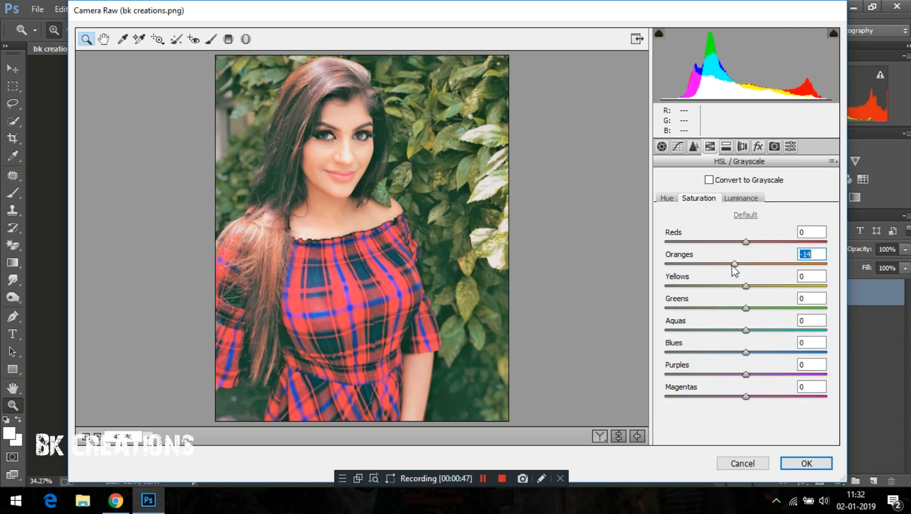
- Shift the foliage hues by setting Yellows to +82, Greens to +59 and Aquas to -73
left_click(673, 199)
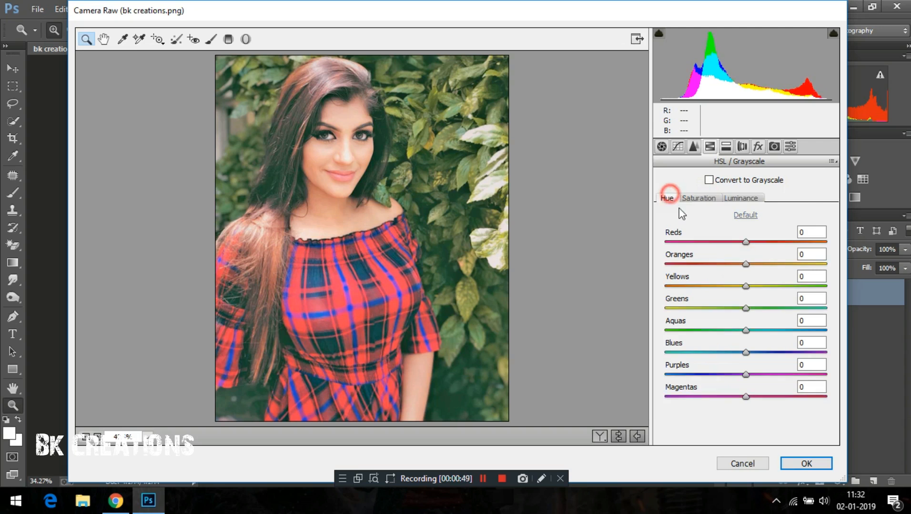
left_click_drag(747, 286, 810, 290)
left_click_drag(746, 331, 686, 330)
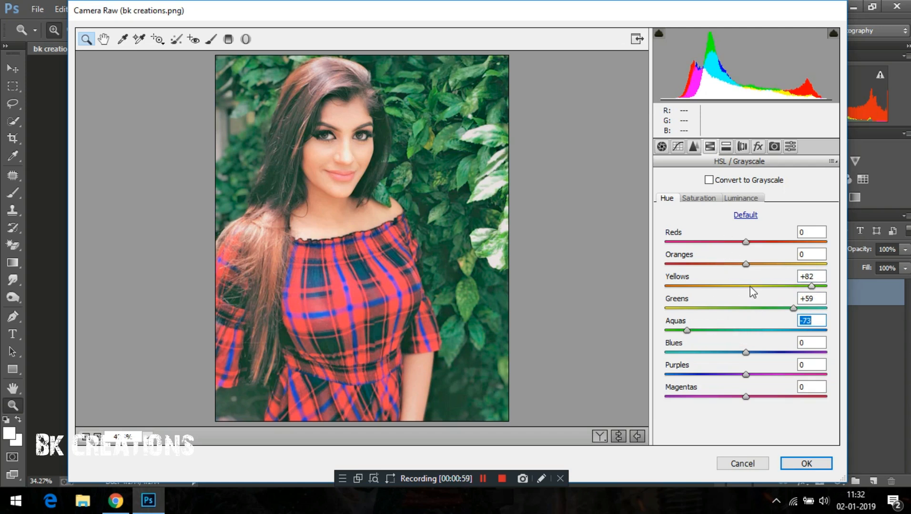
- Set the Yellows saturation to +66 and the Greens saturation to -19
left_click(700, 198)
left_click_drag(746, 286, 798, 292)
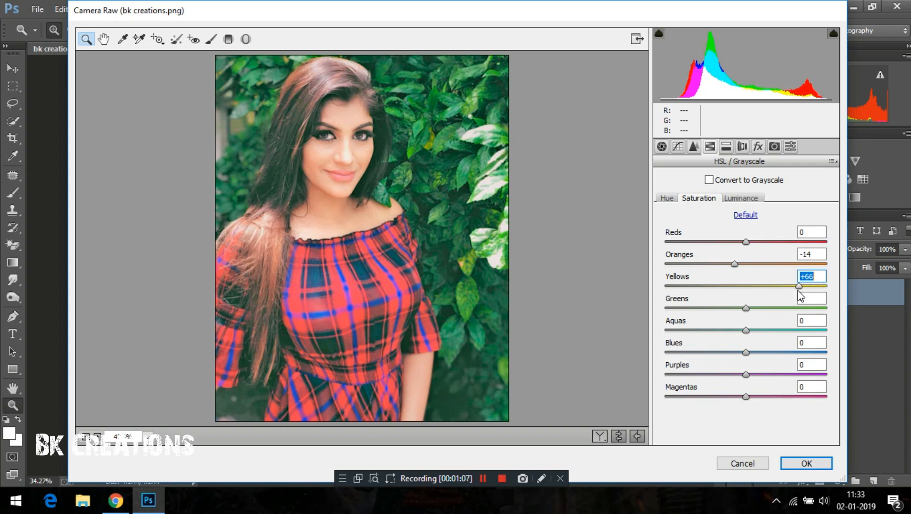
left_click_drag(745, 308, 731, 309)
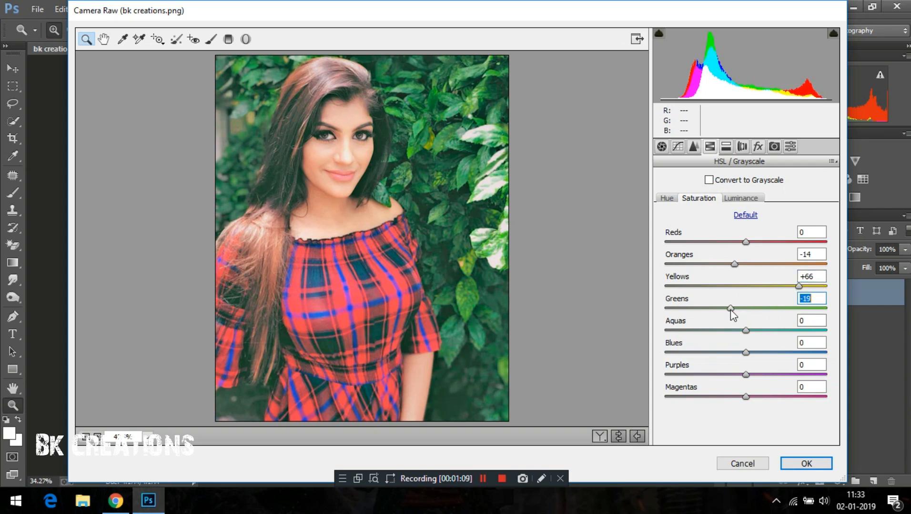
- Add a Highlight Priority post-crop vignette with Amount -23 and apply the Camera Raw edits
left_click(758, 146)
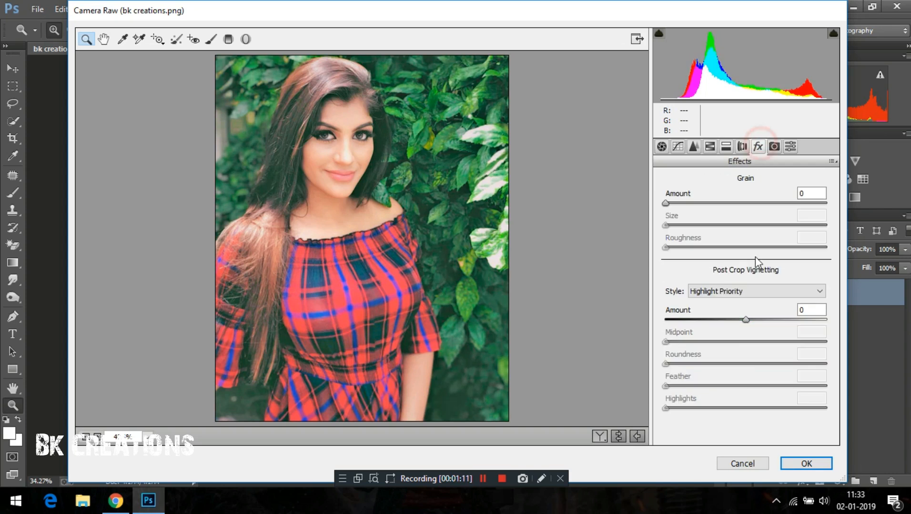
left_click(723, 319)
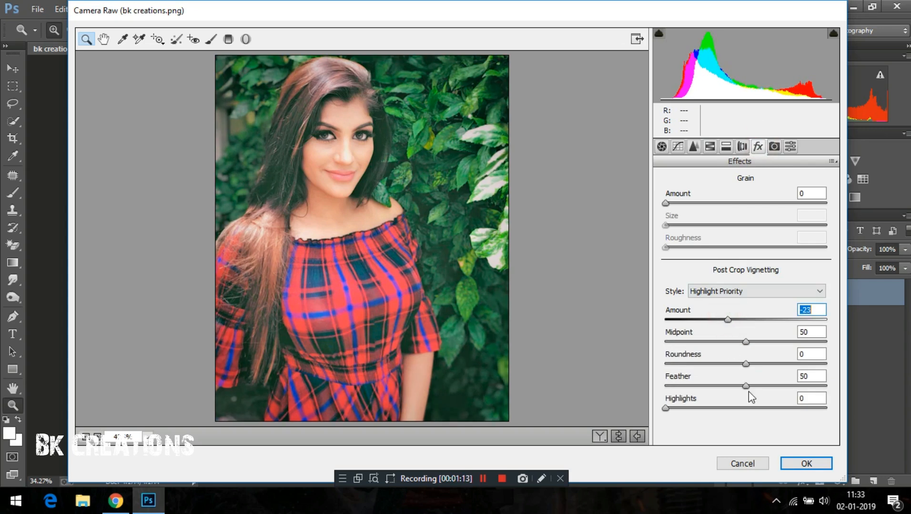
left_click(801, 465)
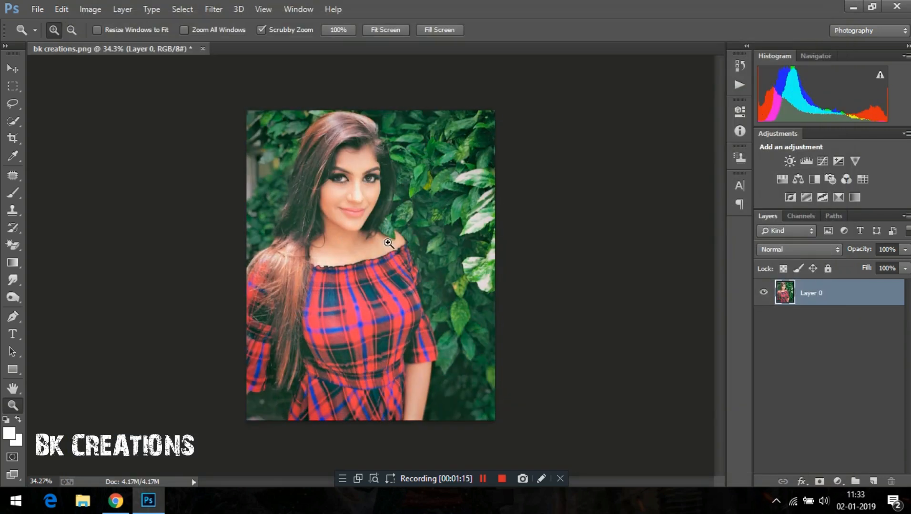
- Apply the Recovery - Highlight preset from the Adjust 4 Preset List with the Topaz Adjust 5 filter
left_click(214, 10)
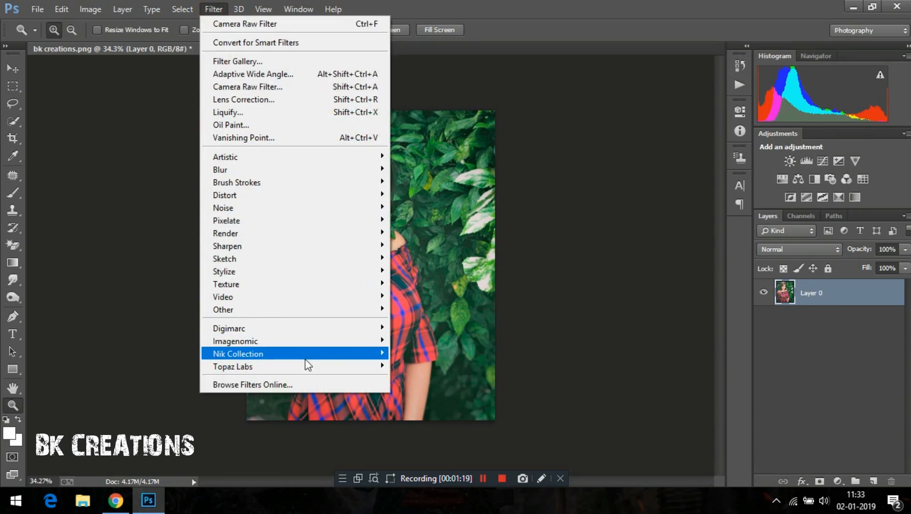
mouse_move(305, 362)
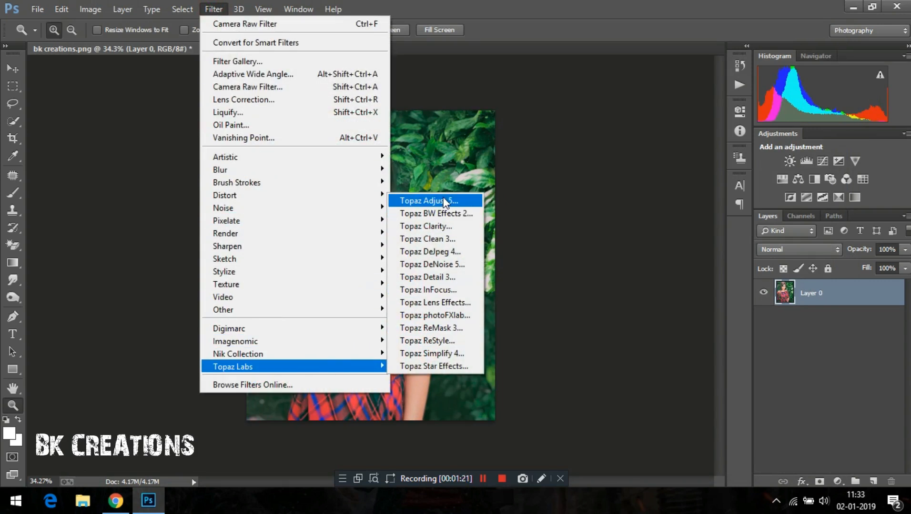
left_click(443, 199)
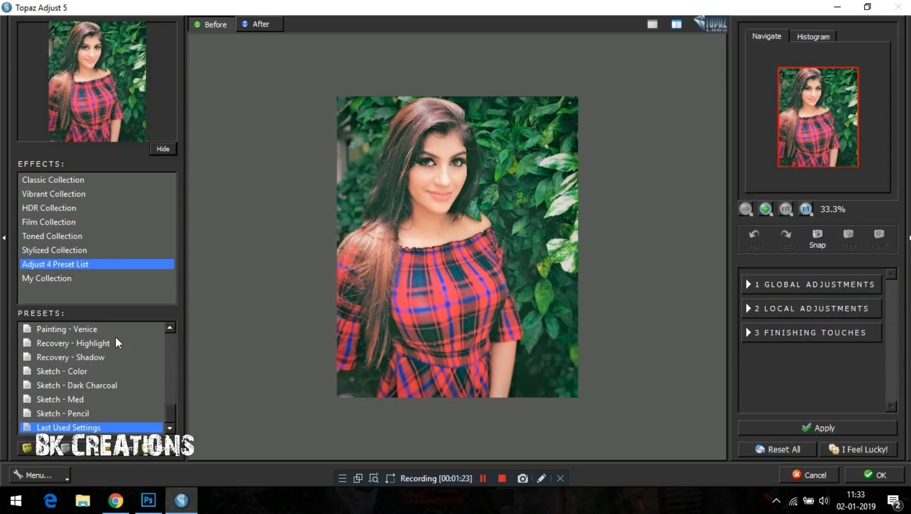
left_click(86, 343)
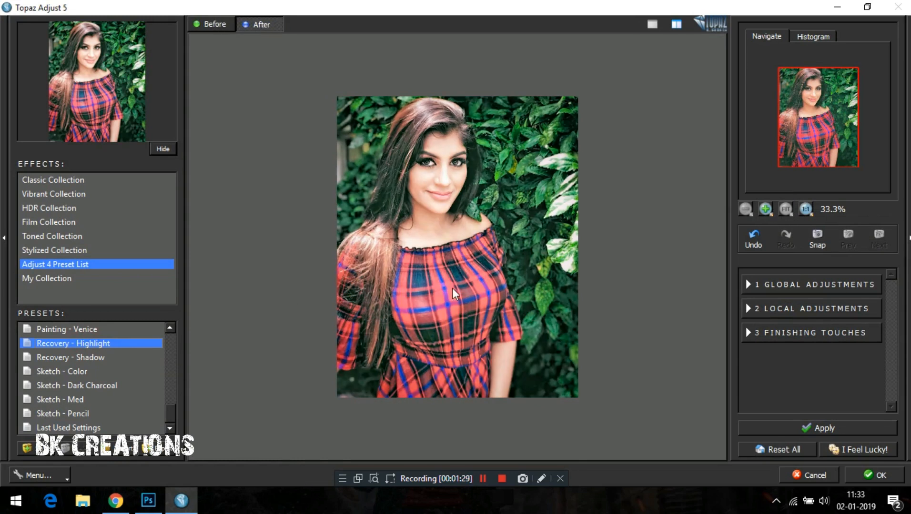
left_click(855, 476)
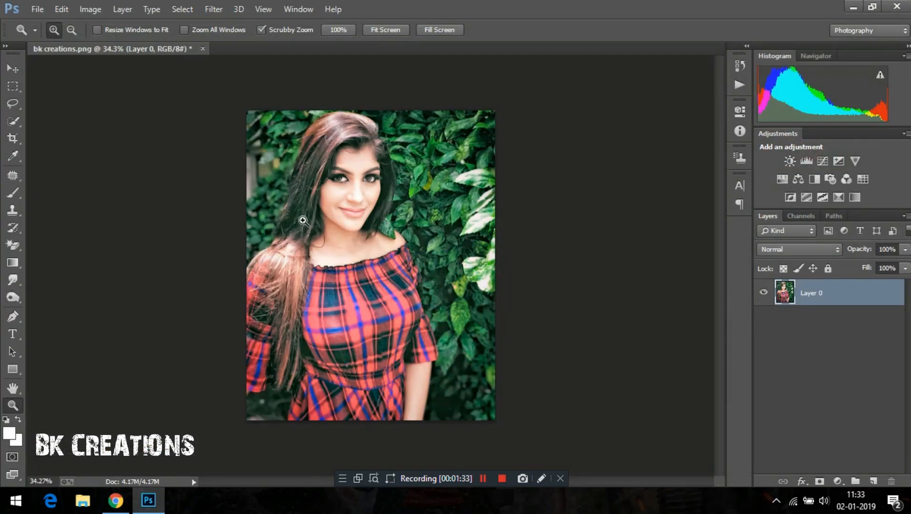
- Duplicate Layer 0 and apply Oil Paint to the copy with Stylization 4, Cleanliness 2.3, Scale 0.8, Bristle Detail 10 and Shine 0
left_click_drag(845, 305, 873, 481)
left_click(214, 9)
left_click(263, 126)
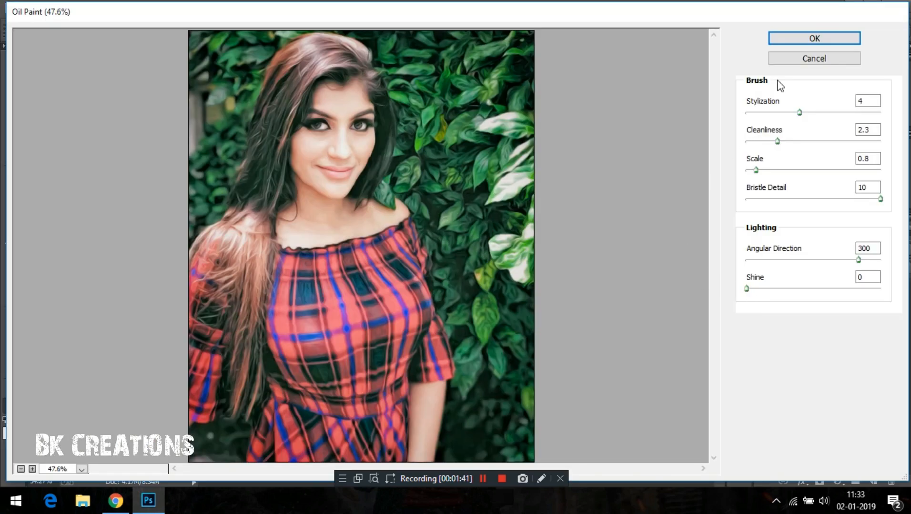
left_click(801, 37)
- Compare the oil-painted copy with the original by toggling its visibility, and merge both layers into one
left_click(763, 294)
left_click(763, 293)
left_click(823, 320, "shift")
right_click(822, 319)
left_click(630, 384)
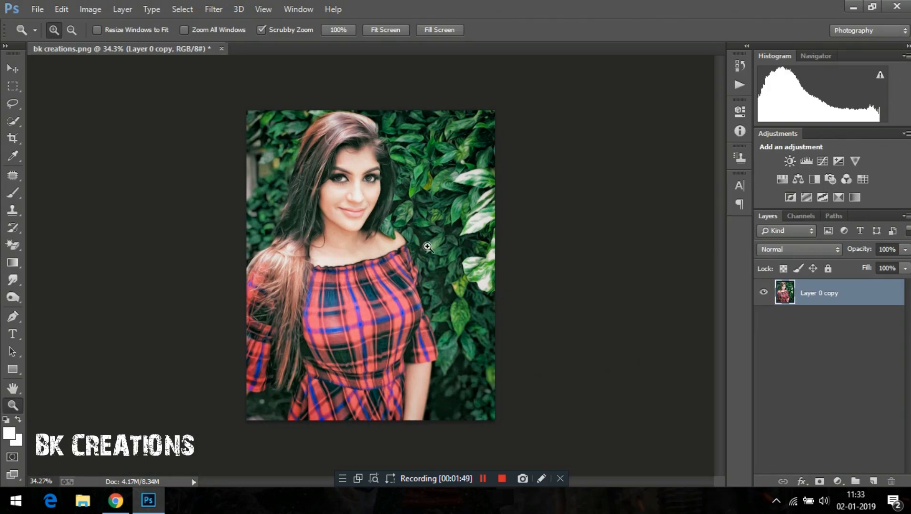
- In Color Efex Pro 4, replace the loaded filter with a fresh Dark Contrasts filter and set its Saturation to 22%
left_click(211, 9)
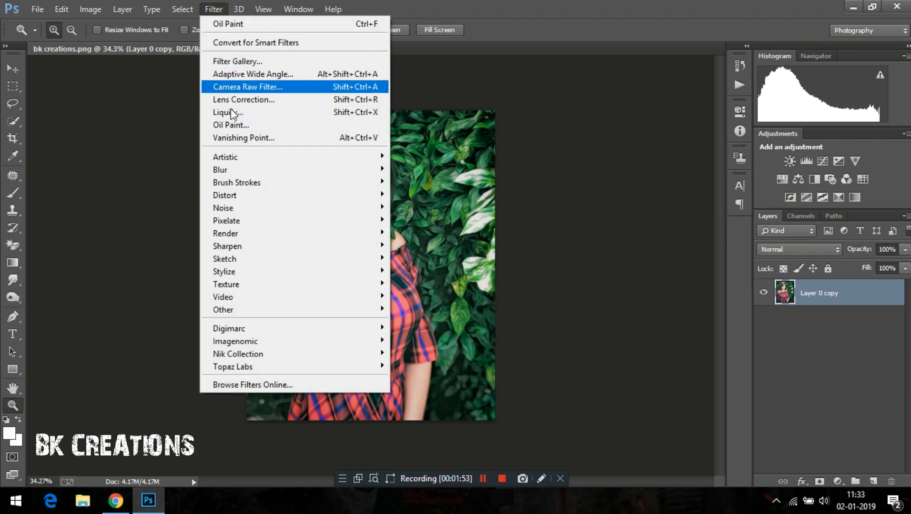
mouse_move(281, 352)
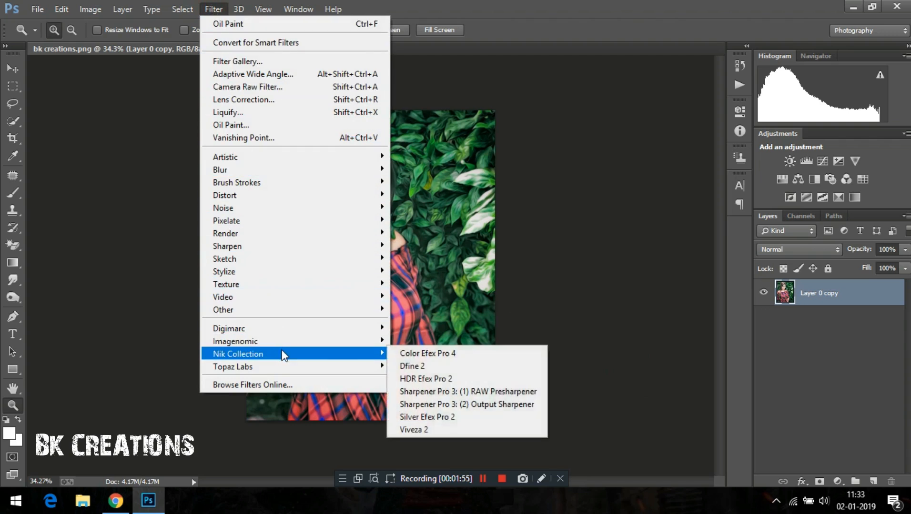
left_click(411, 353)
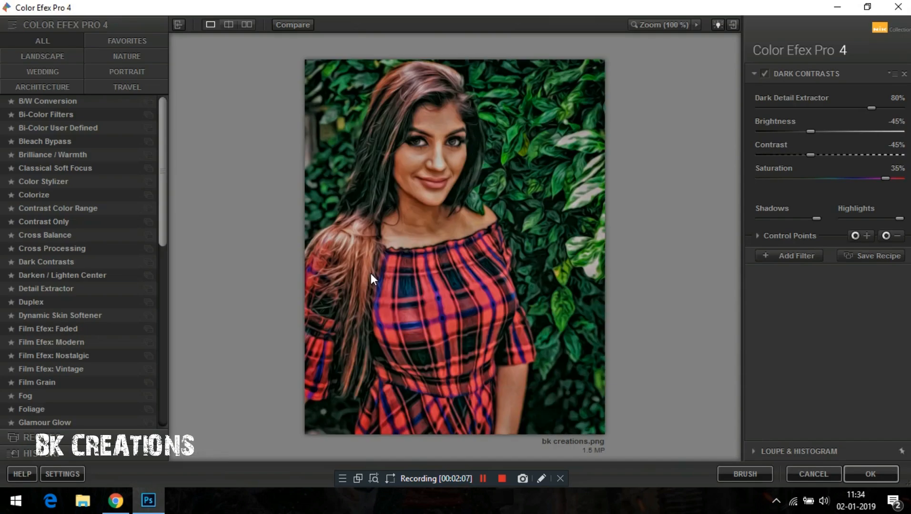
left_click(904, 74)
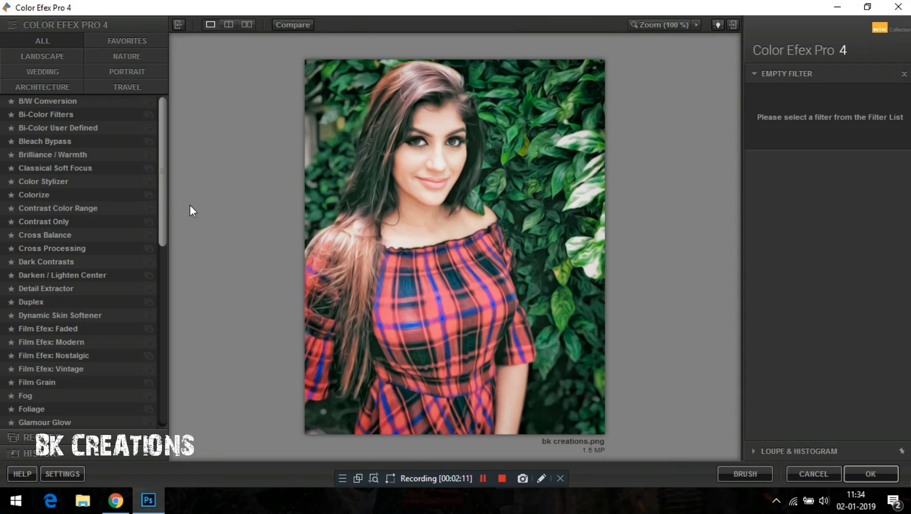
left_click(69, 262)
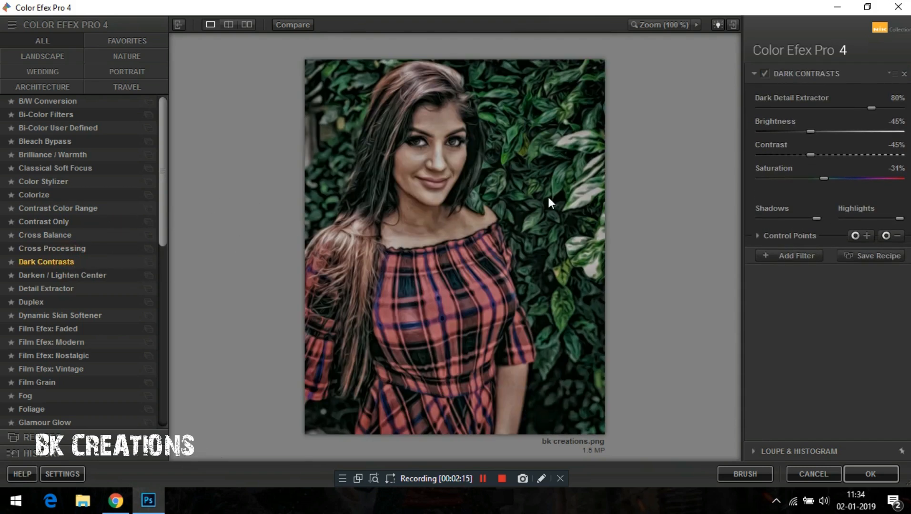
left_click(874, 180)
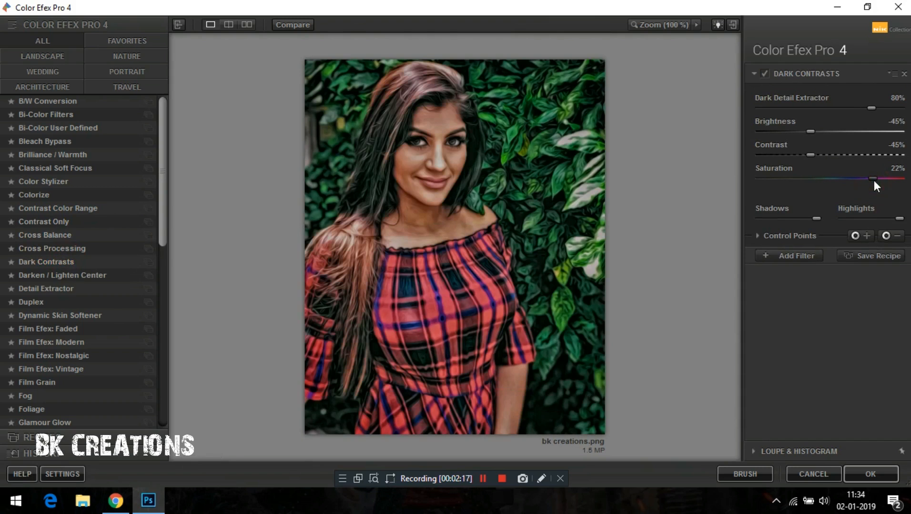
- Place control points over the face, neck, shoulders and forearm to keep the Dark Contrasts effect off the skin
left_click(436, 128)
left_click_drag(436, 128, 510, 422)
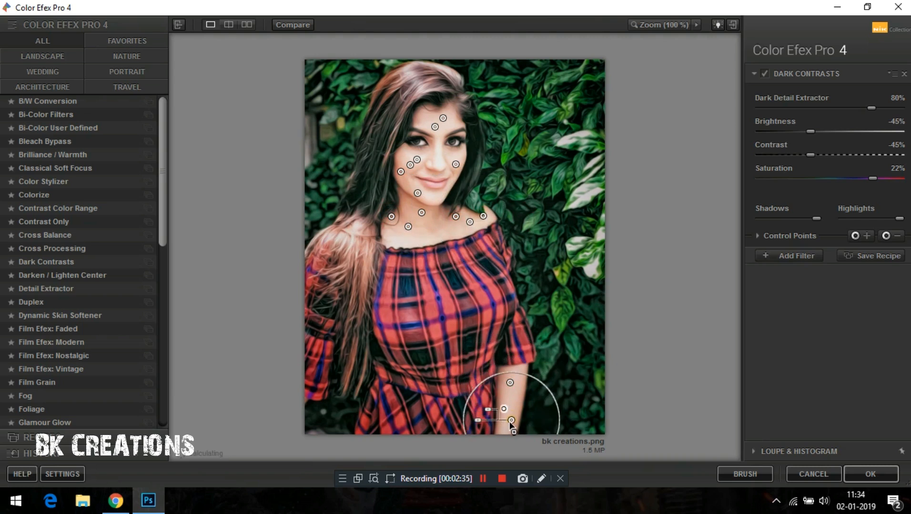
- Add a Brilliance / Warmth filter with Saturation 5% and Warmth 10%
left_click(785, 255)
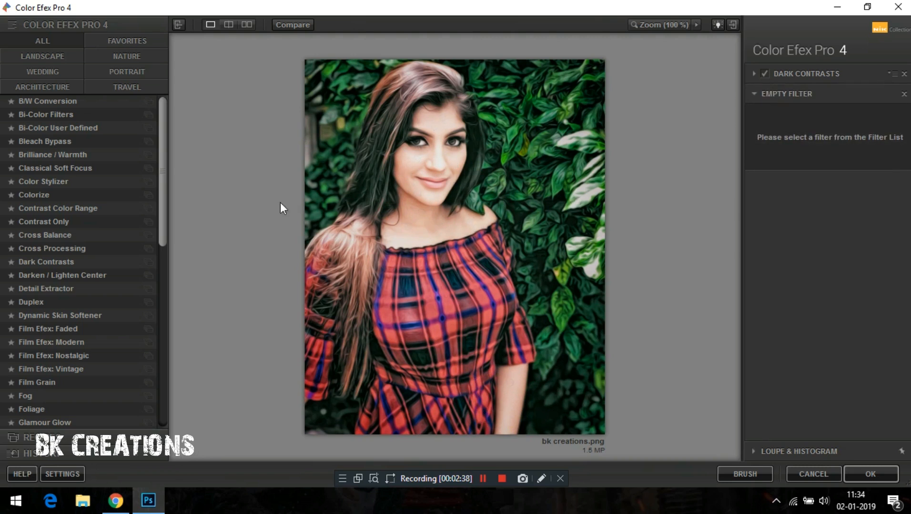
left_click(101, 160)
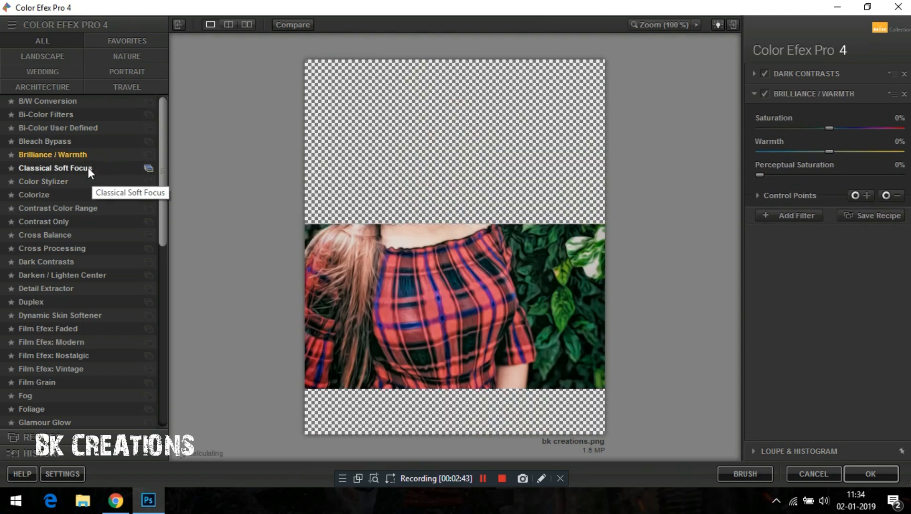
mouse_move(829, 129)
left_mouse_down()
mouse_move(850, 130)
mouse_move(813, 130)
mouse_move(844, 129)
mouse_move(813, 127)
mouse_move(841, 152)
mouse_move(858, 149)
mouse_move(837, 152)
mouse_move(836, 129)
left_mouse_up()
- Add an Indian Summer filter and set its Method to 3
left_click(791, 214)
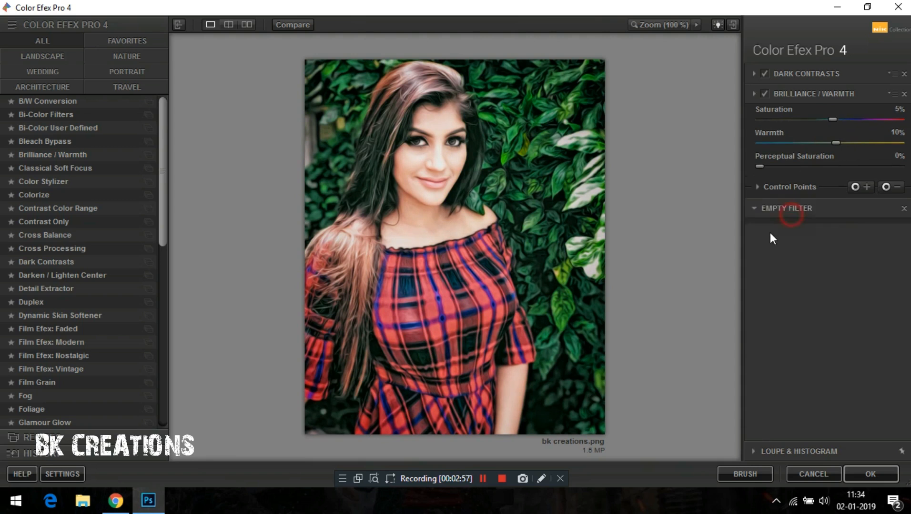
left_click_drag(163, 201, 162, 319)
left_click(55, 248)
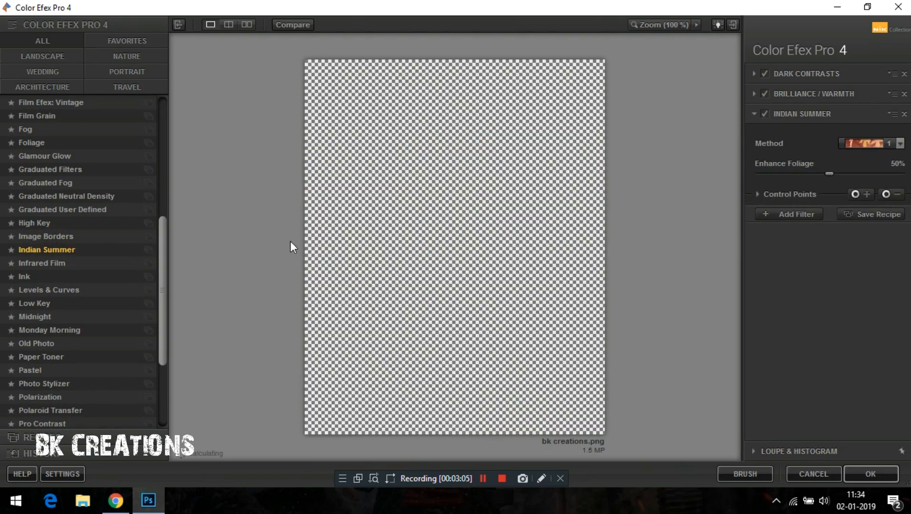
left_click(868, 144)
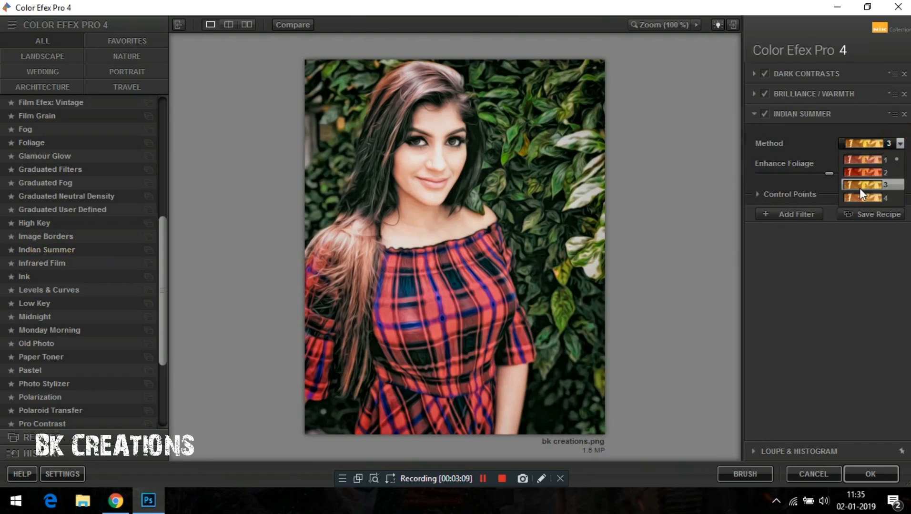
left_click(863, 186)
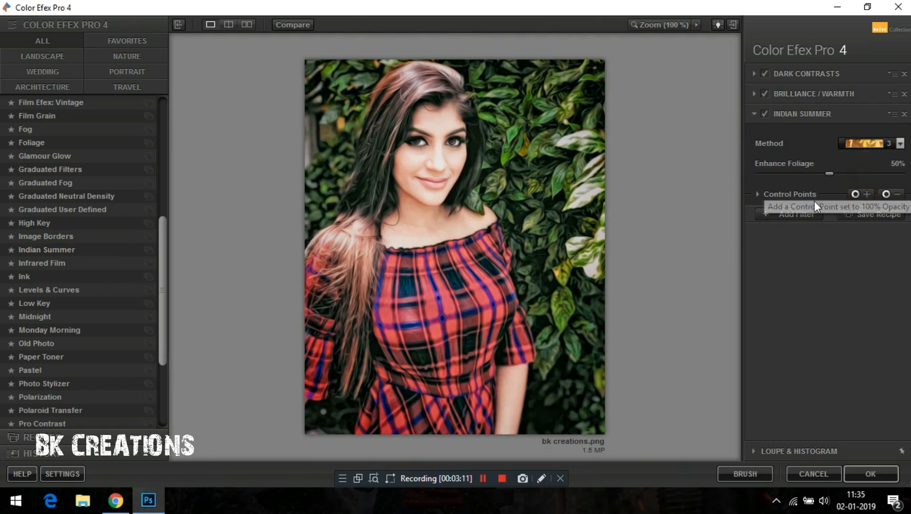
- Add a Vignette: Blur filter with Shape 1 and Size 0%, and apply the filter stack to the photo
left_click(807, 213)
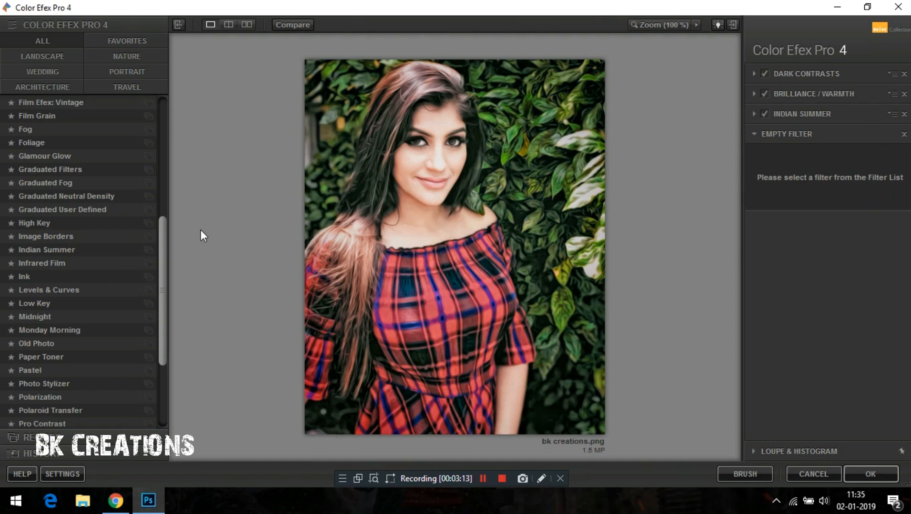
scroll(160, 245, "down", 4)
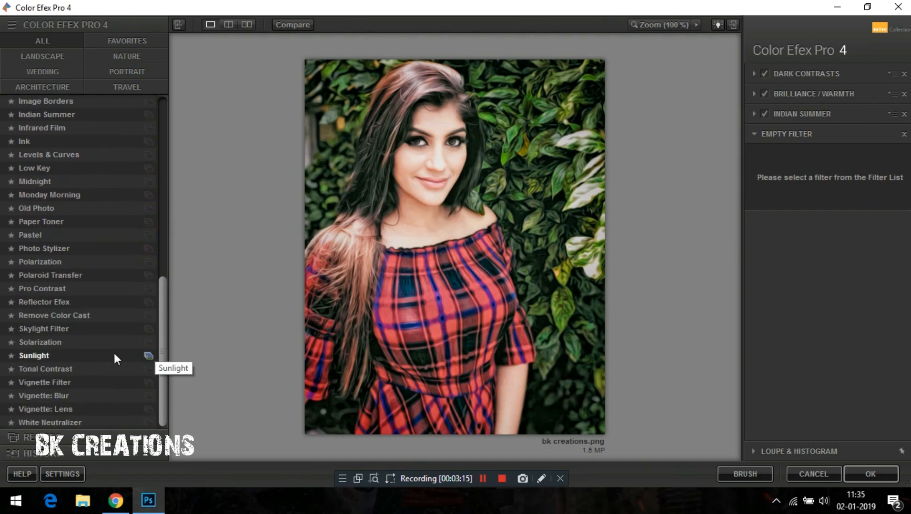
left_click(82, 408)
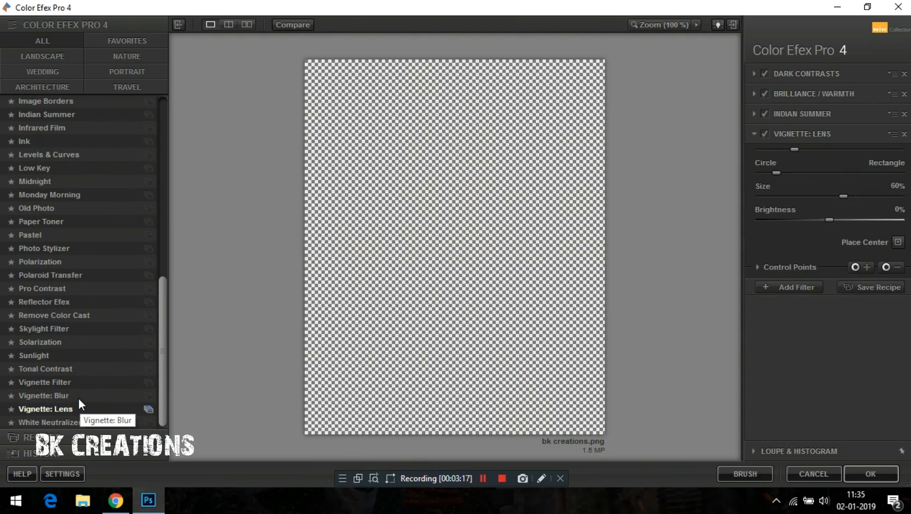
left_click(78, 395)
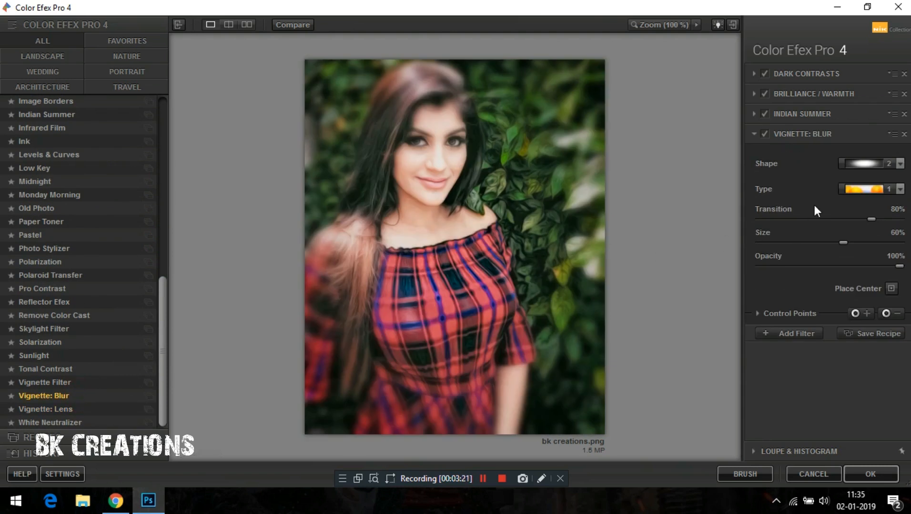
left_click(899, 163)
left_click(862, 186)
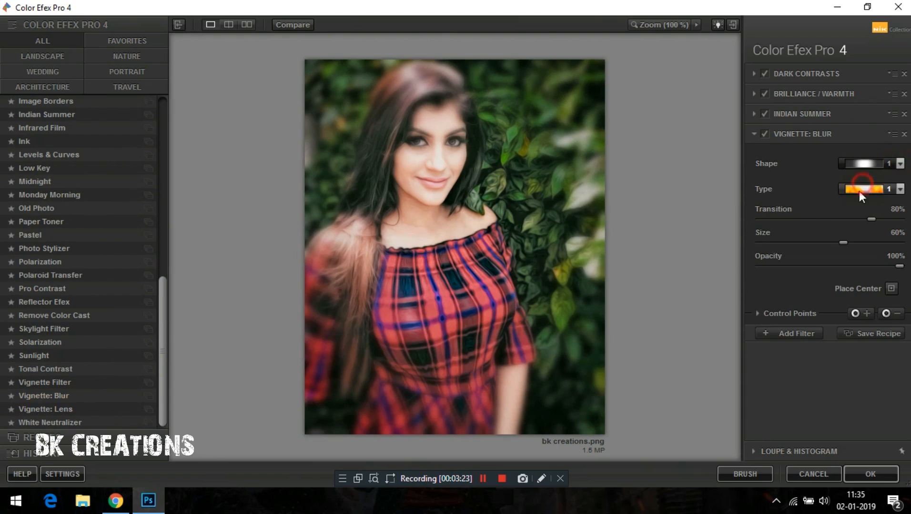
left_click_drag(761, 244, 749, 243)
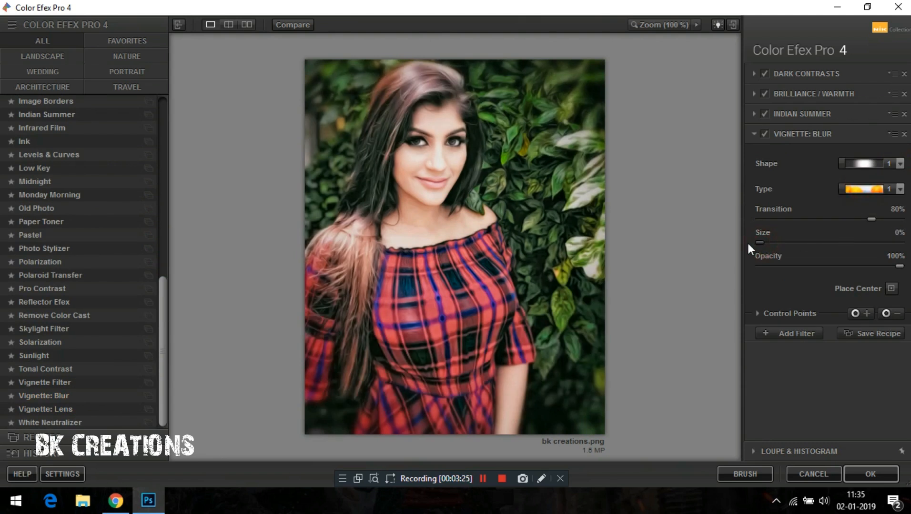
left_click(805, 332)
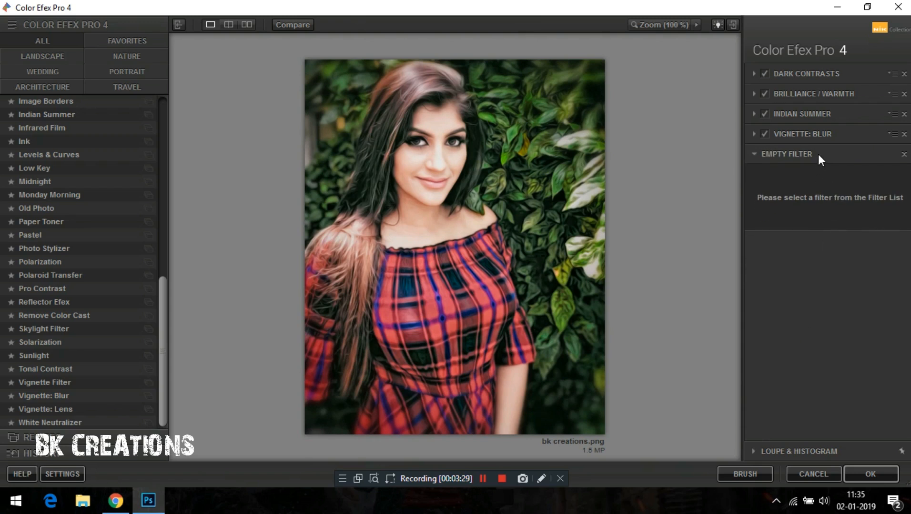
left_click(866, 474)
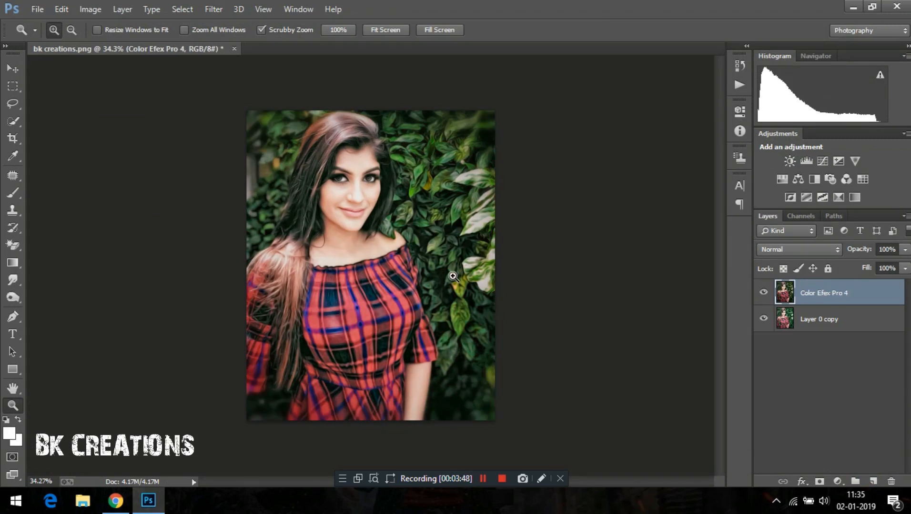
- Compare the face with and without the Color Efex Pro 4 layer, and merge that layer with Layer 0 copy
left_click_drag(340, 170, 450, 242)
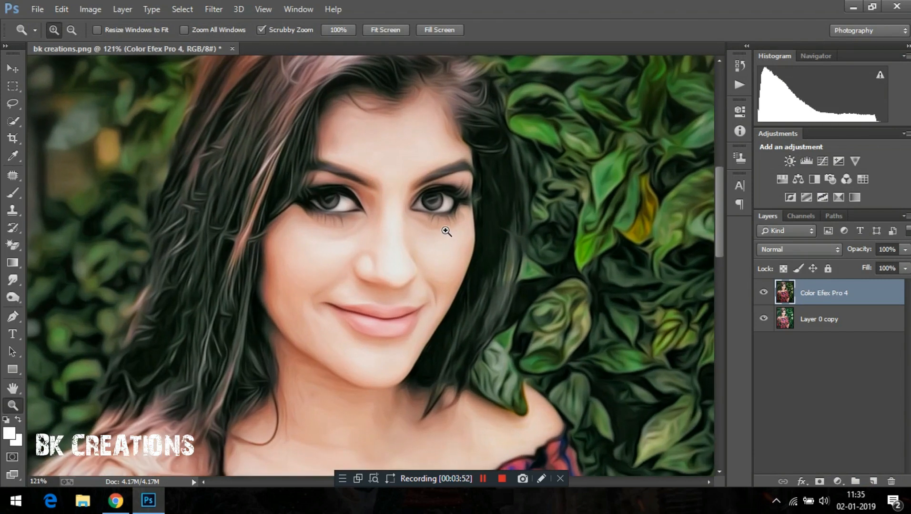
left_click(763, 292)
left_click(763, 292)
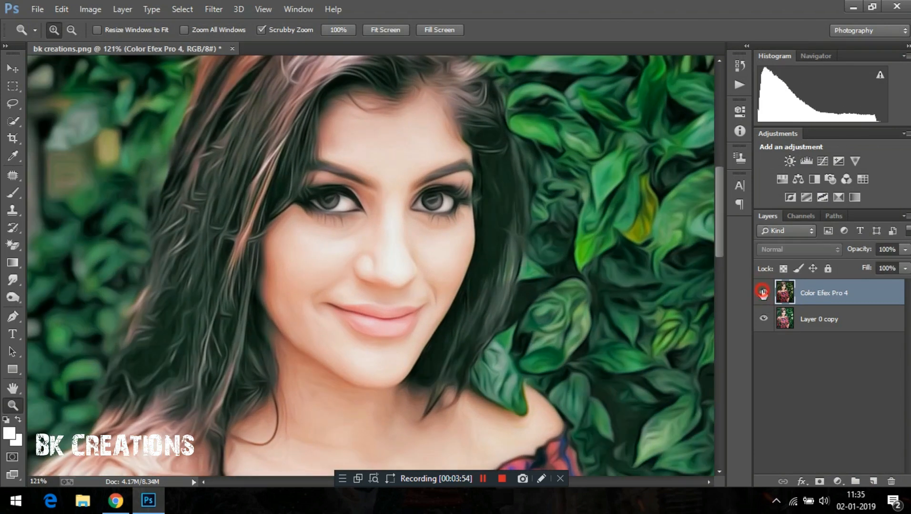
left_click(803, 321, "shift")
right_click(803, 320)
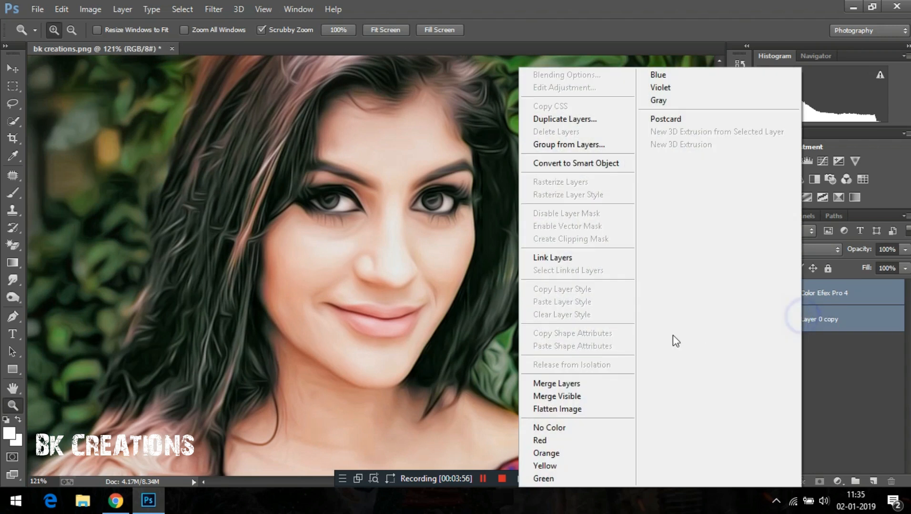
left_click(579, 383)
- Duplicate the merged layer and open the copy in Topaz Clean 3
left_click_drag(433, 299, 329, 245)
left_click(386, 249)
left_click_drag(401, 264, 411, 270)
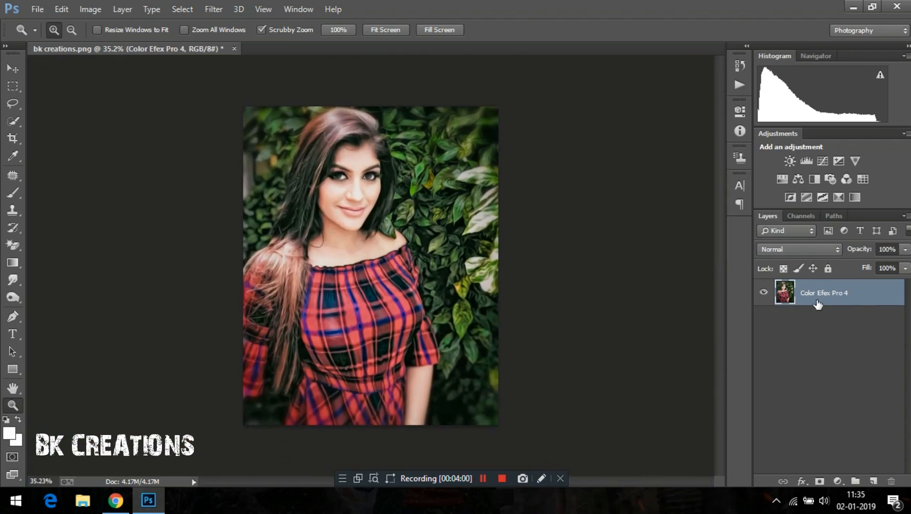
left_click_drag(858, 298, 872, 482)
left_click(224, 6)
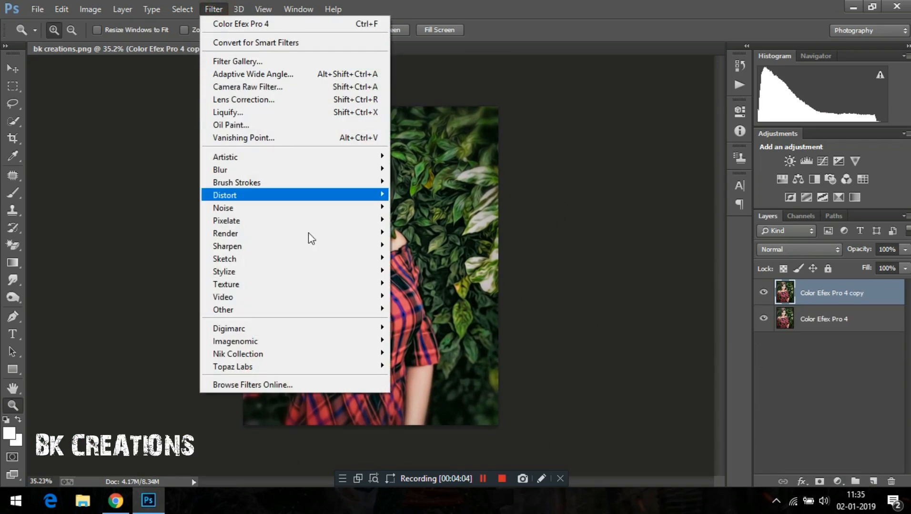
mouse_move(348, 367)
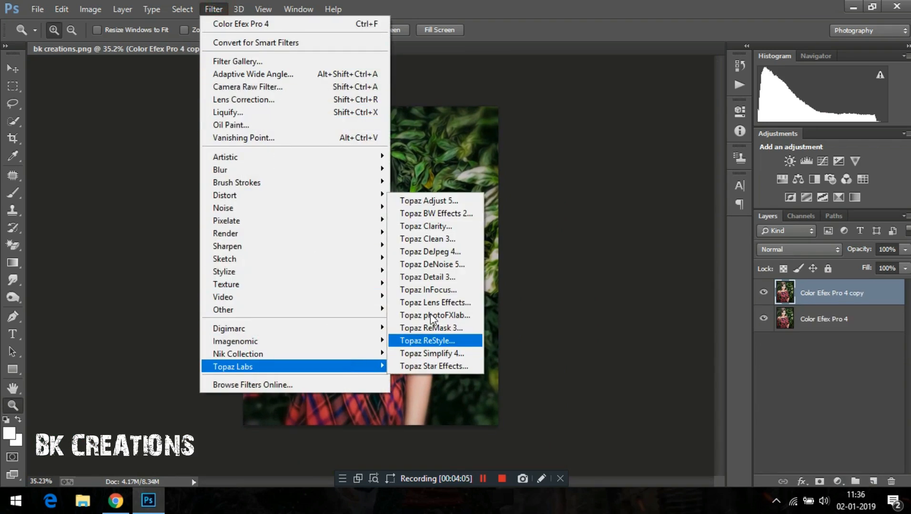
left_click(455, 237)
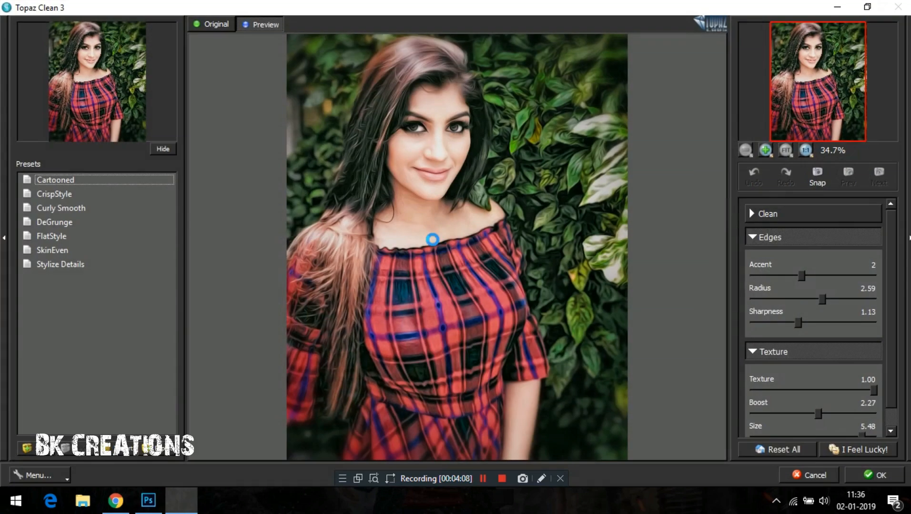
- Preview the Curly Smooth preset on the face at 100%, choose CrispStyle instead and compare it with the original
left_click(395, 235)
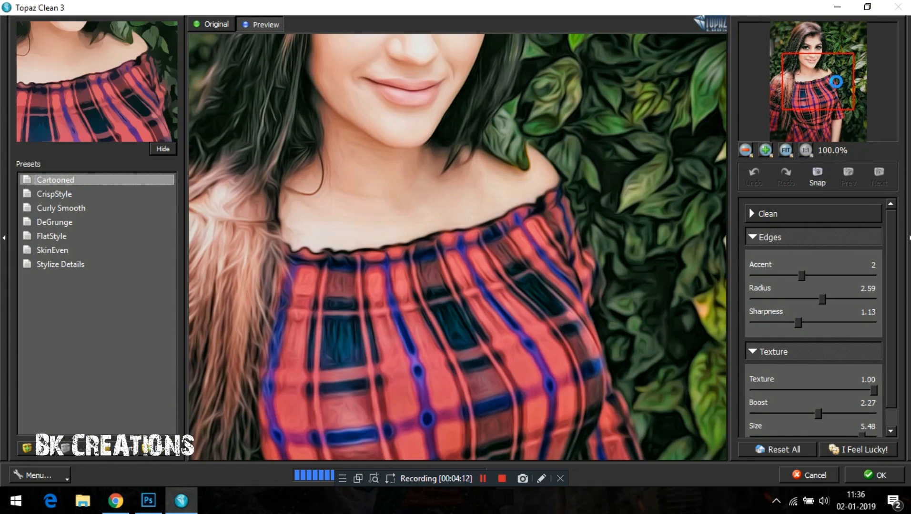
left_click_drag(835, 81, 832, 54)
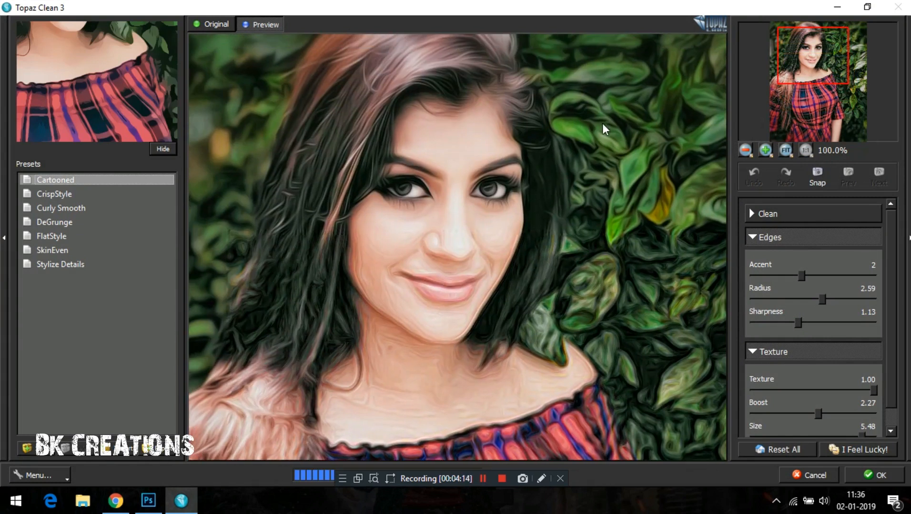
left_click(82, 195)
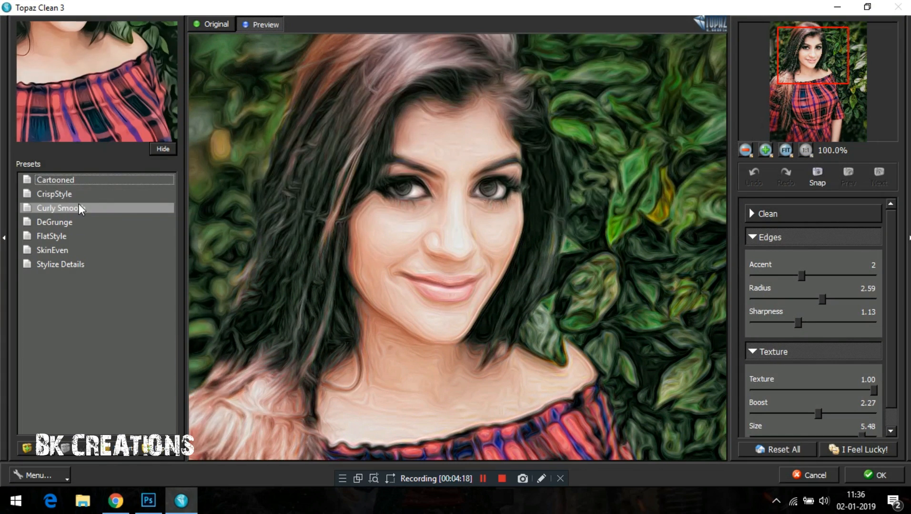
left_click(78, 204)
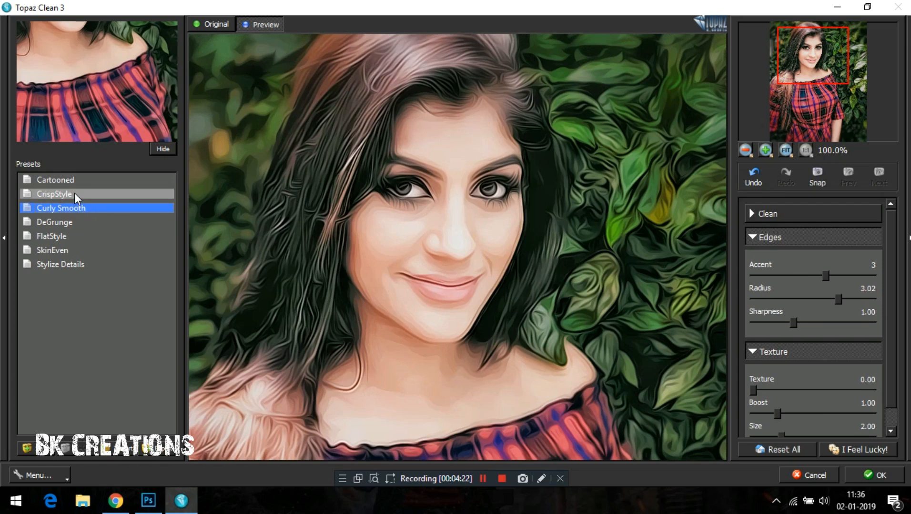
left_click(75, 195)
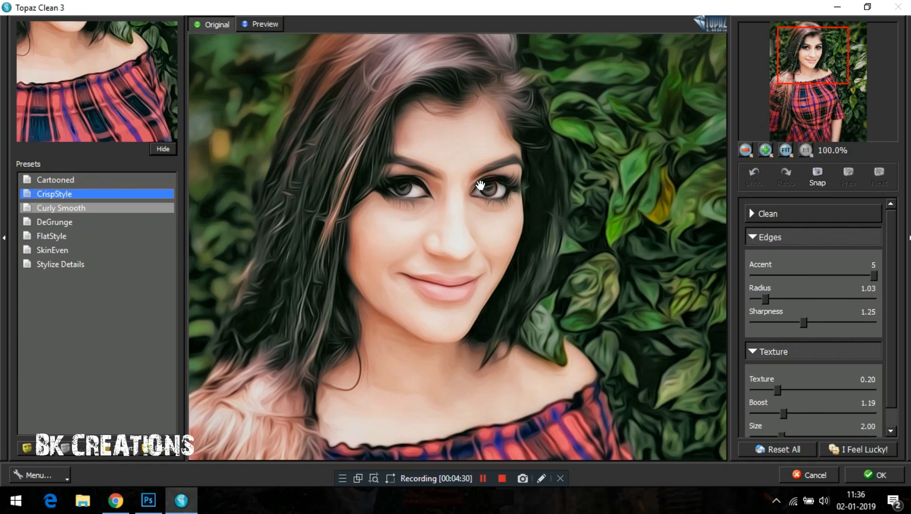
left_click(480, 185)
left_click(478, 183)
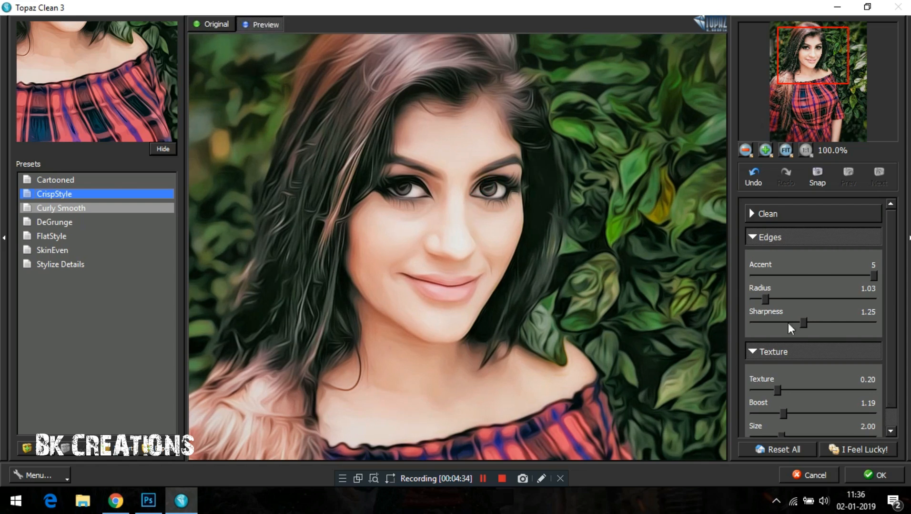
- Set the edge Radius to 2.72, raise the edge Sharpness slightly, and apply the Topaz Clean effect
left_click_drag(764, 298, 828, 300)
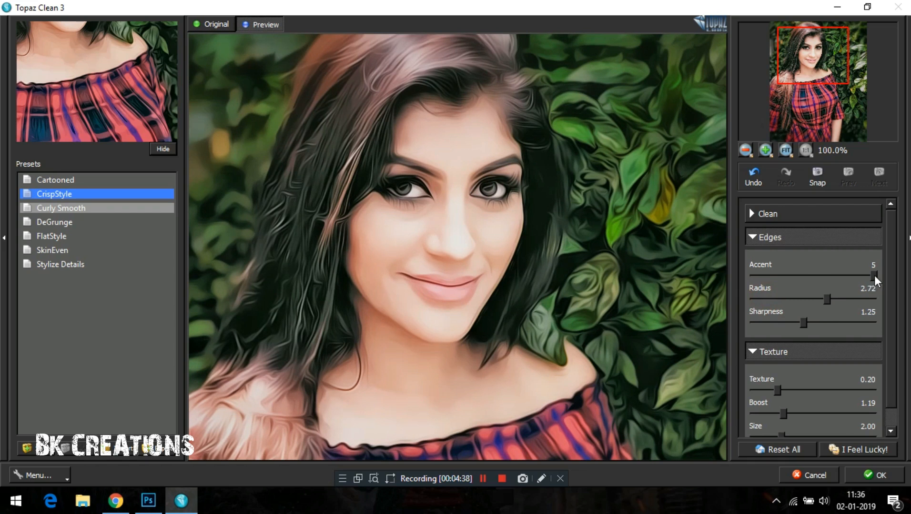
left_click_drag(803, 323, 826, 325)
left_click(489, 295)
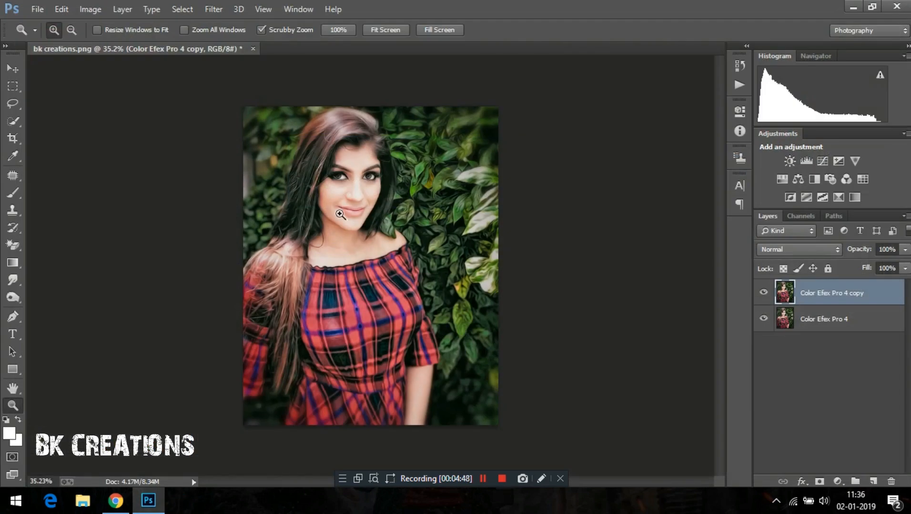
- Examine the face up close with the Color Efex Pro 4 copy layer shown and hidden to judge the Topaz Clean effect
left_click_drag(340, 215, 373, 248)
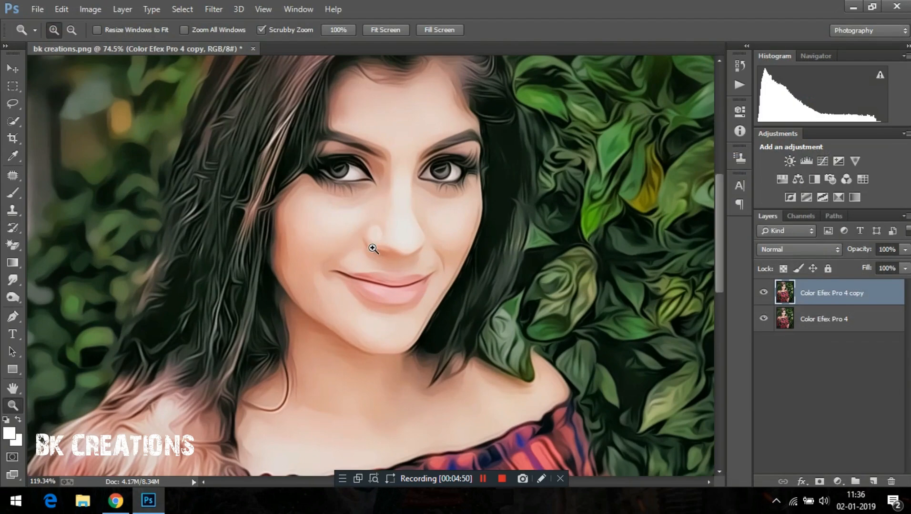
left_click_drag(362, 283, 378, 294)
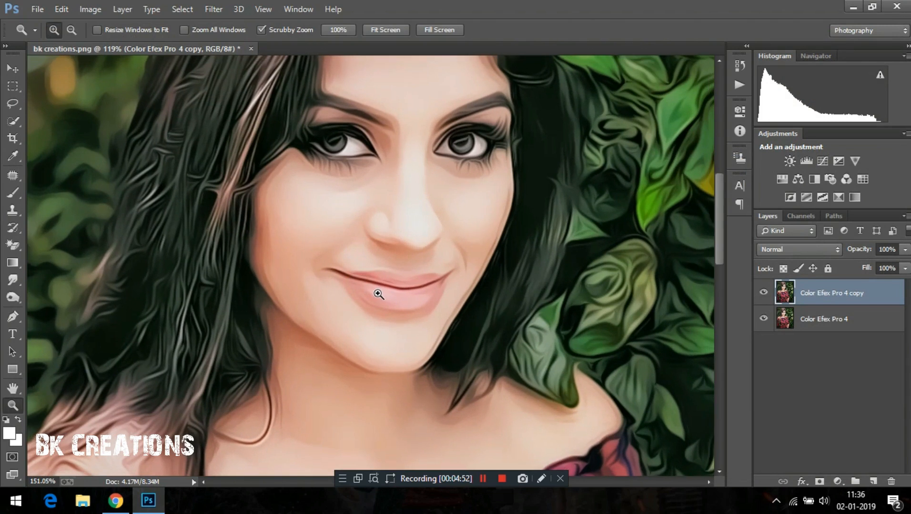
left_click(763, 293)
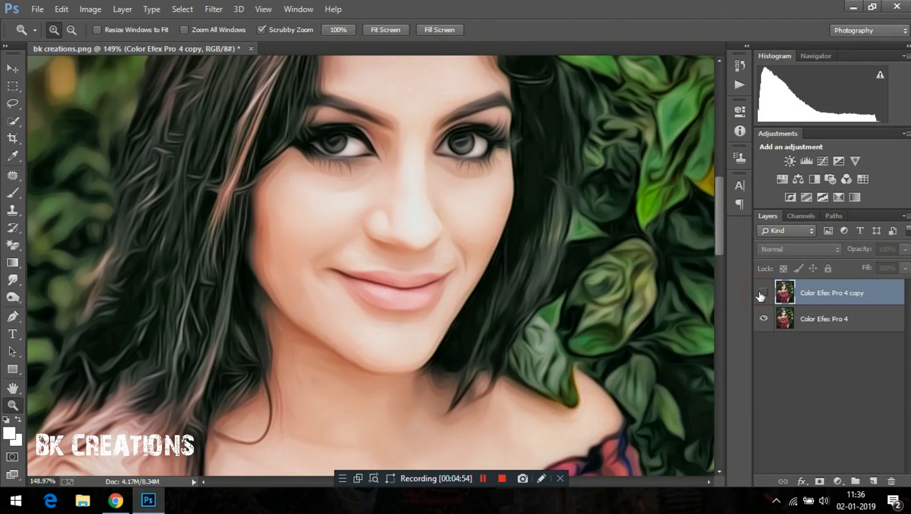
left_click(762, 293)
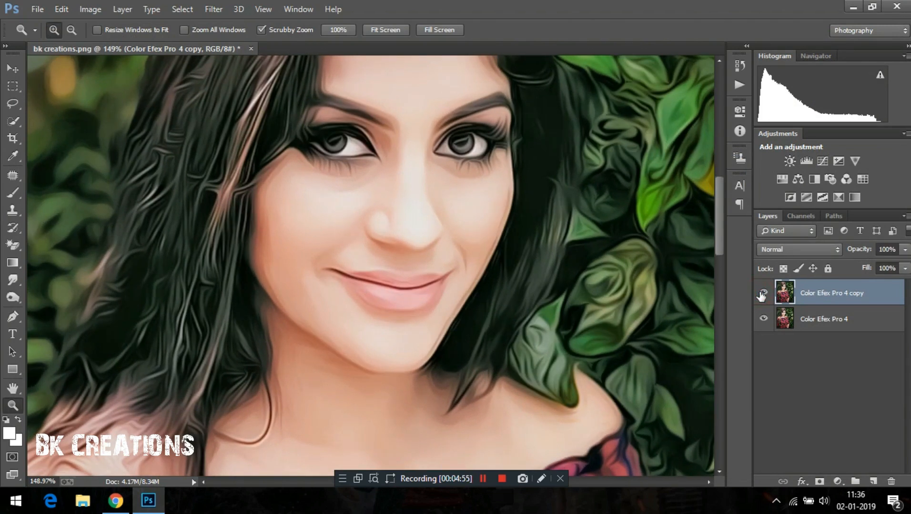
left_click(763, 293)
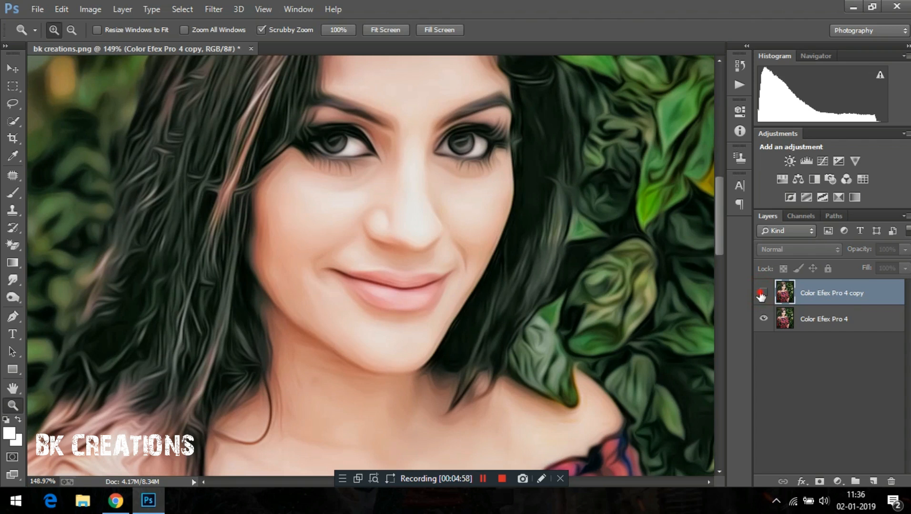
left_click(763, 293)
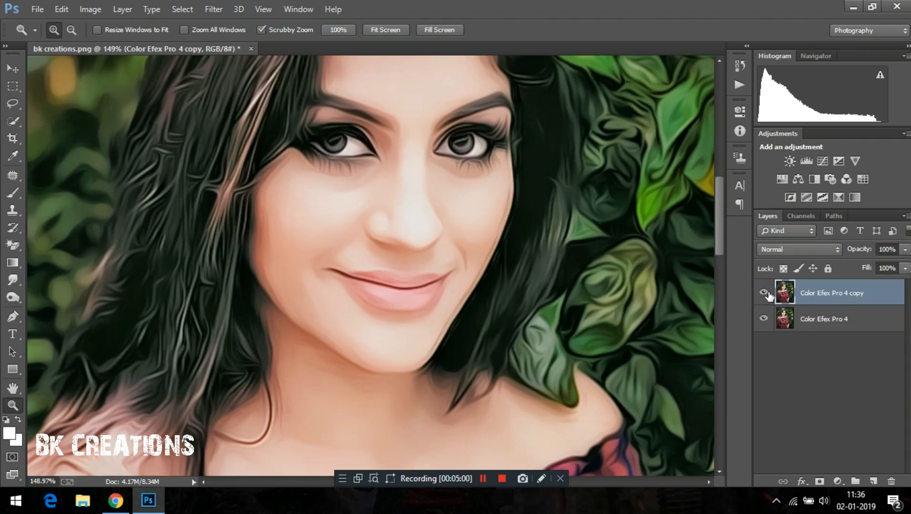
left_click(763, 293)
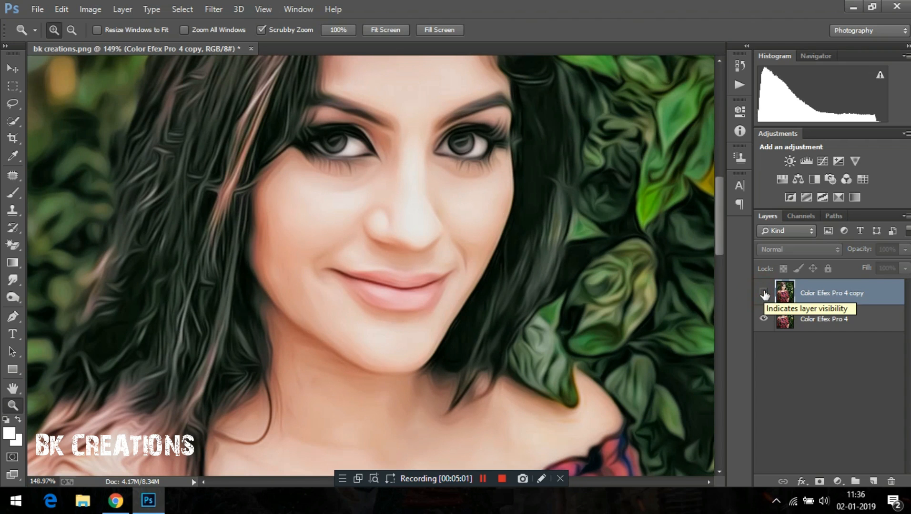
left_click(763, 293)
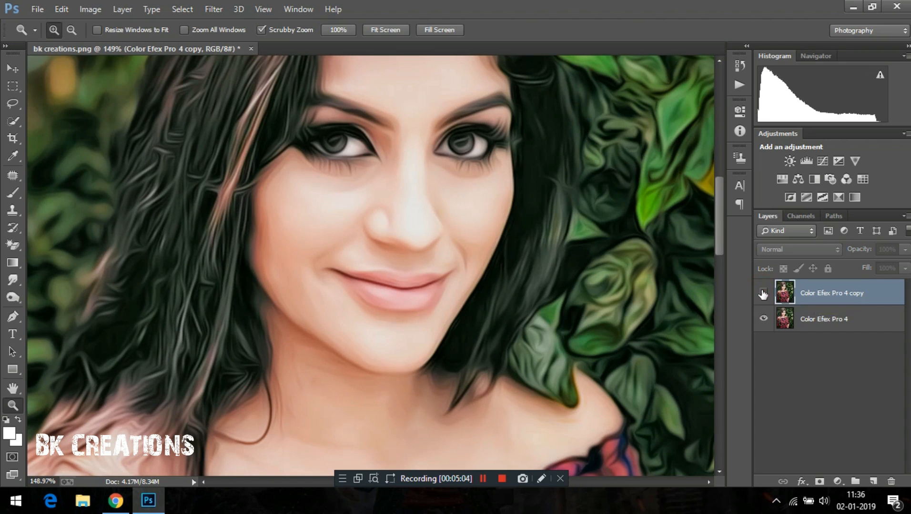
- Add a layer mask to the Color Efex Pro 4 copy and paint out the effect along the lip line with a small black brush, about 15 px
left_click(820, 482)
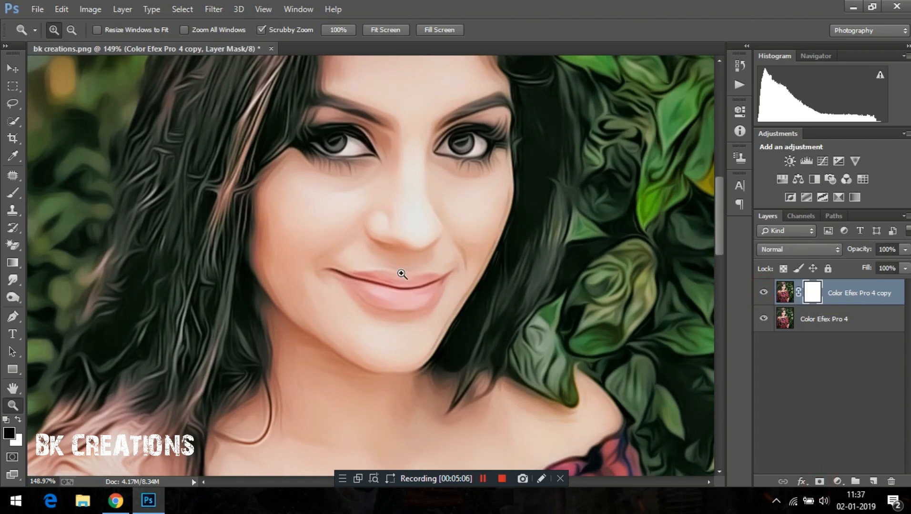
left_click(13, 193)
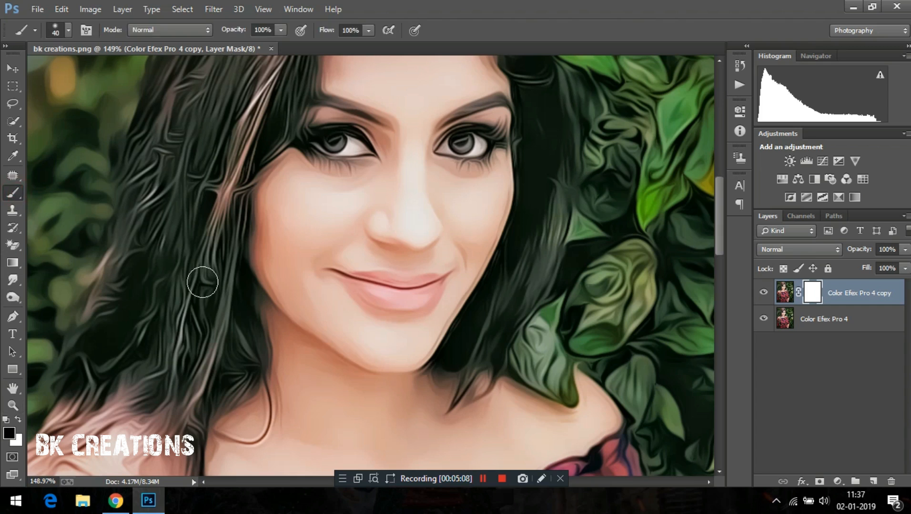
key("bracketleft")
key("bracketleft")
key("bracketleft")
key("bracketleft")
key("bracketleft")
key("bracketright")
key("bracketright")
key("bracketright")
key("bracketright")
left_click(418, 287)
key("bracketleft")
left_click(344, 277)
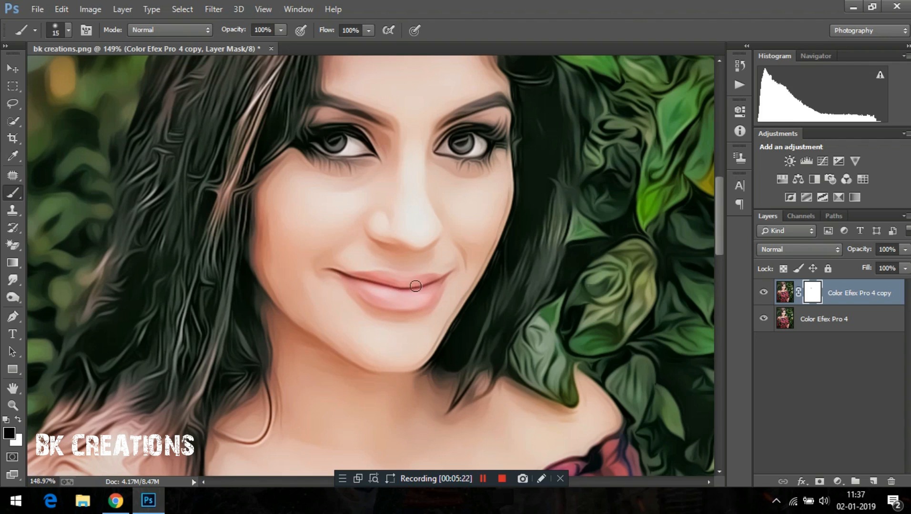
scroll(415, 286, "down", 1)
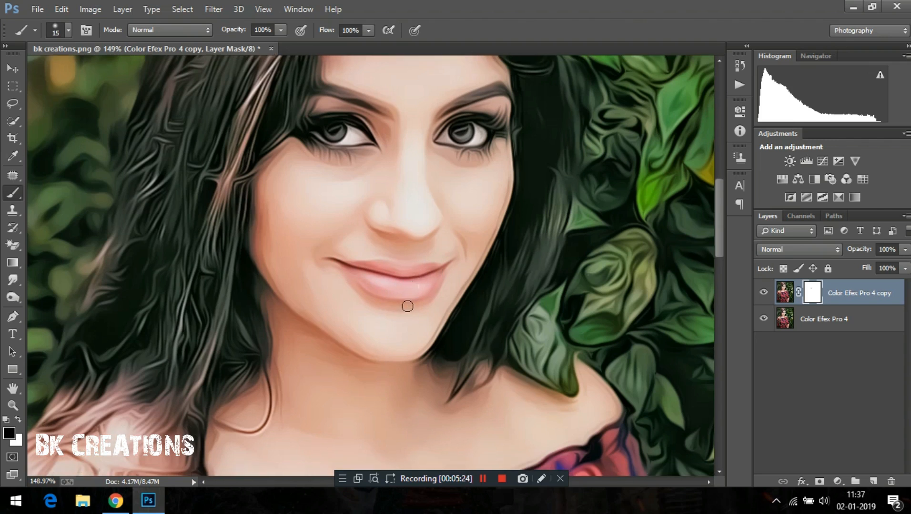
- Compare the image with the Color Efex Pro 4 copy hidden and shown, and merge it with the Color Efex Pro 4 layer
left_click(764, 292)
left_click(763, 292)
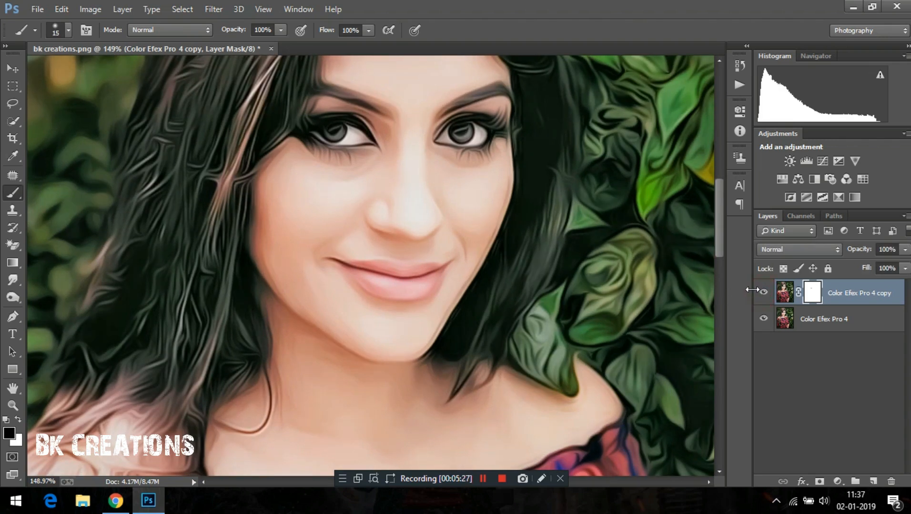
left_click(807, 313, "shift")
right_click(807, 313)
left_click(591, 384)
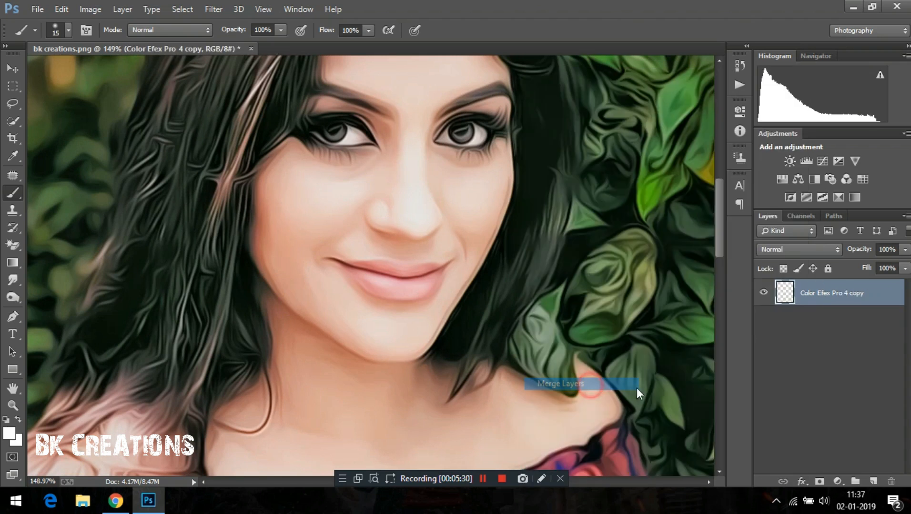
- Add a new layer and paint a skin tone sampled near the mouth around the lower lip at 4% flow
left_click(872, 481)
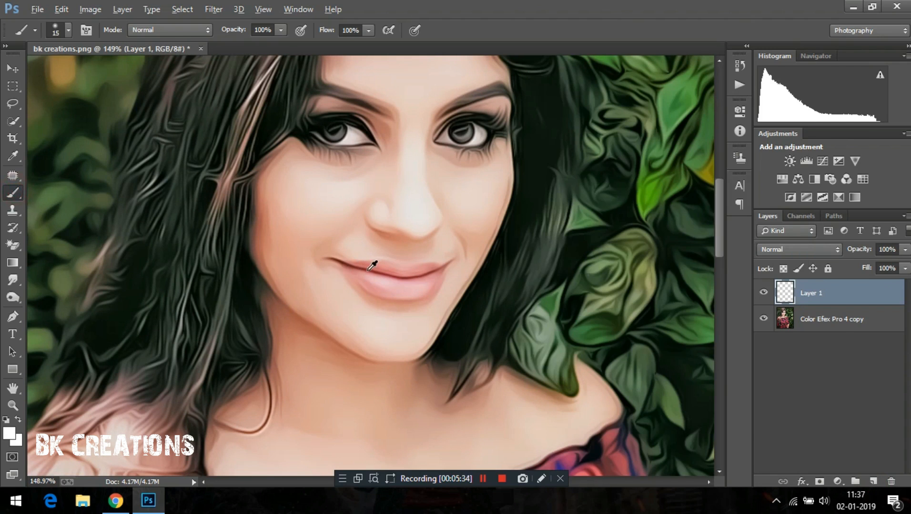
left_click(361, 311, "alt")
mouse_move(327, 30)
left_mouse_down()
mouse_move(260, 32)
mouse_move(267, 48)
left_mouse_up()
mouse_move(348, 282)
left_mouse_down()
mouse_move(382, 301)
mouse_move(363, 296)
left_mouse_up()
mouse_move(419, 303)
left_mouse_down()
mouse_move(379, 305)
mouse_move(392, 312)
mouse_move(353, 293)
mouse_move(388, 312)
left_mouse_up()
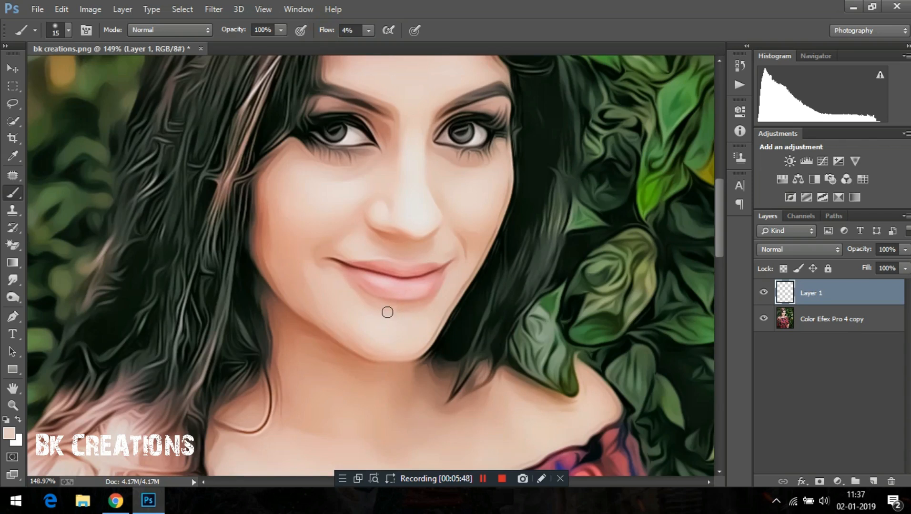
- Raise the brush flow to 11% and paint the sampled skin tone along the underside of the lower lip
key("z")
left_click_drag(415, 275, 432, 297)
scroll(432, 298, "down", 1)
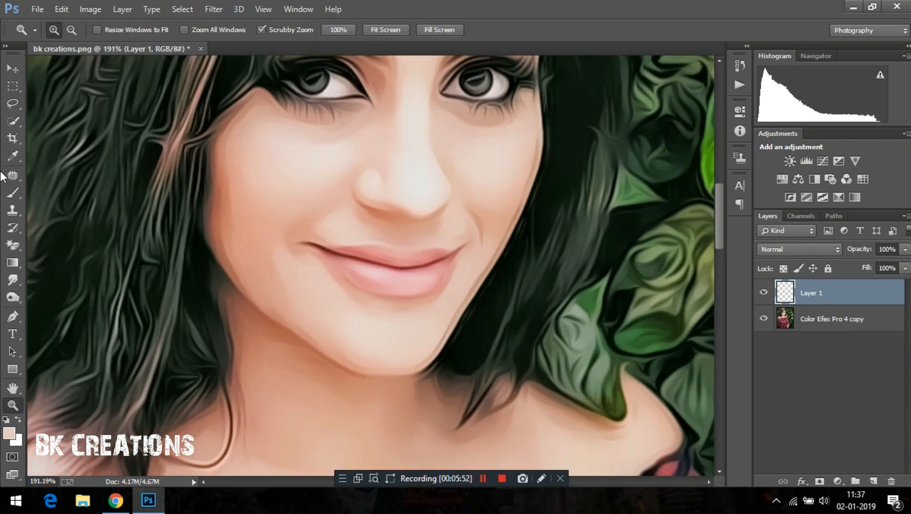
left_click(13, 193)
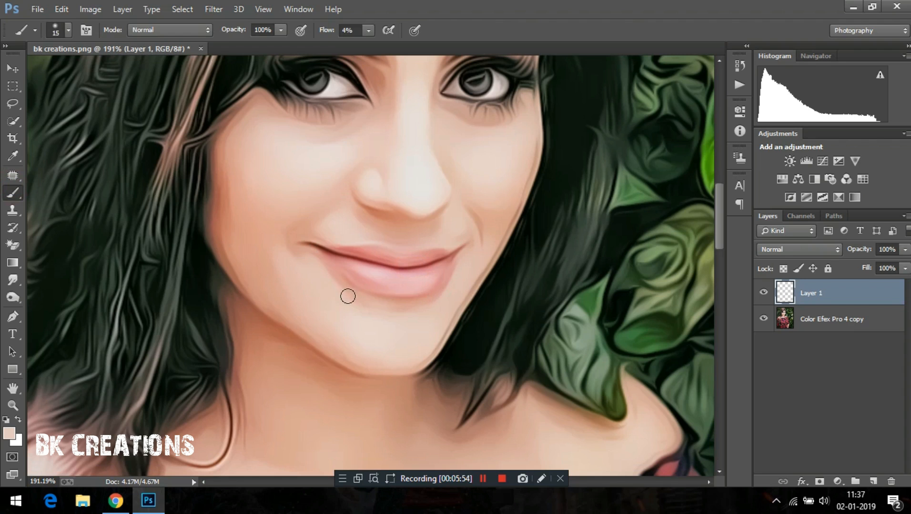
mouse_move(363, 302)
left_mouse_down()
mouse_move(335, 277)
mouse_move(370, 301)
mouse_move(409, 306)
mouse_move(439, 295)
mouse_move(403, 310)
mouse_move(344, 297)
mouse_move(364, 301)
left_mouse_up()
left_click_drag(327, 31, 333, 34)
mouse_move(371, 304)
left_mouse_down()
mouse_move(342, 282)
mouse_move(372, 303)
mouse_move(405, 305)
left_mouse_up()
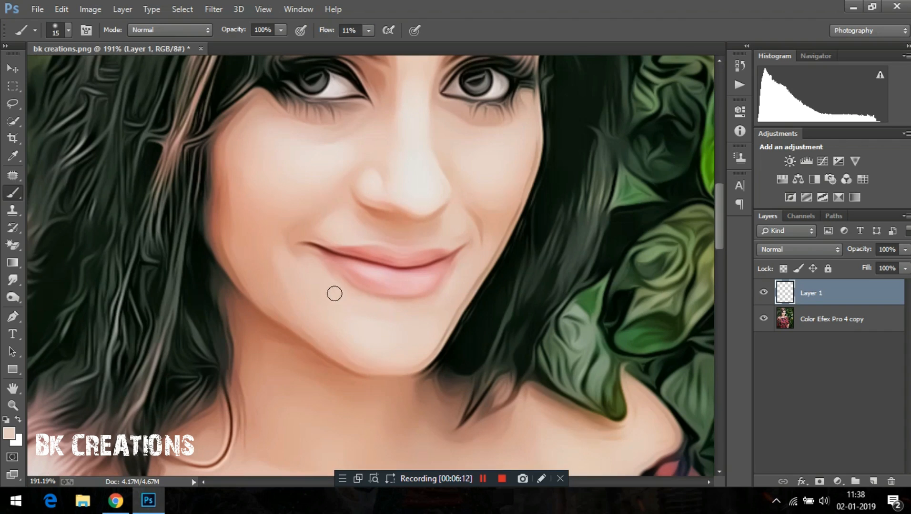
- Enlarge the brush to 30 px and smooth the cheek and jaw edge beside the long hair with the skin tone
scroll(341, 276, "up", 1)
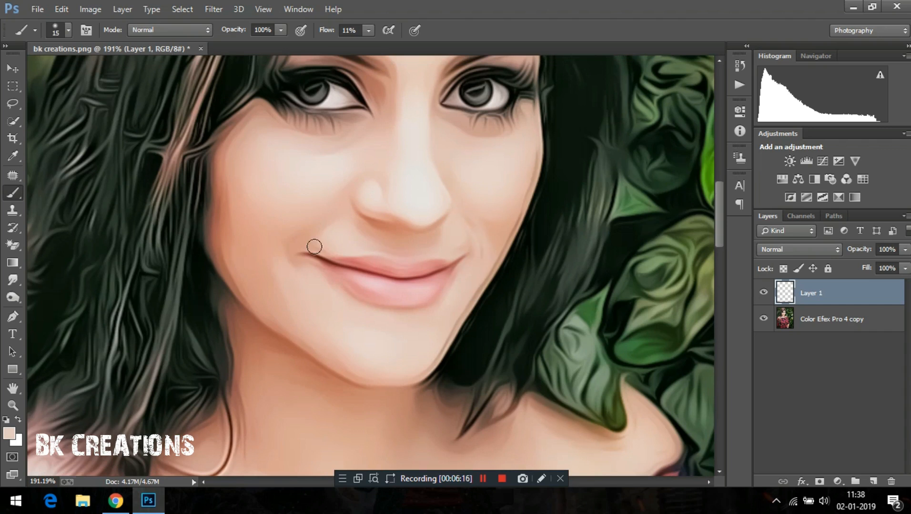
scroll(314, 248, "up", 2)
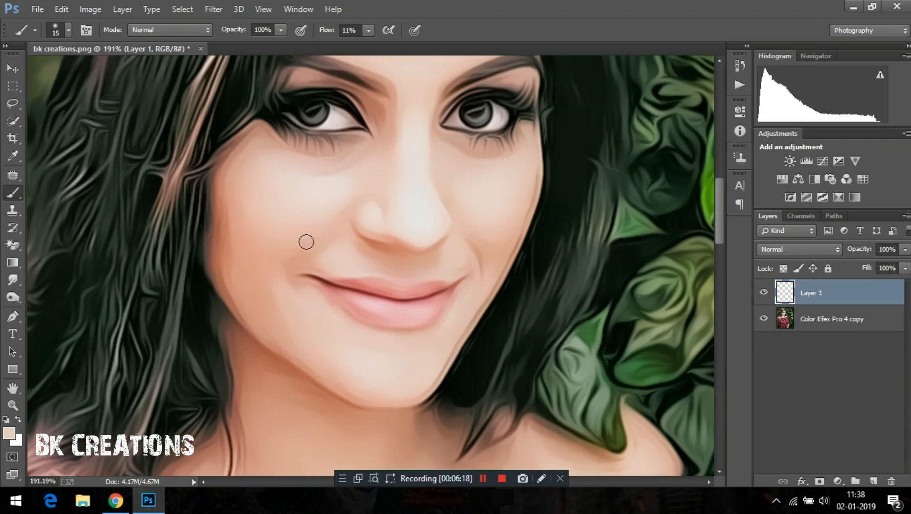
key("bracketright")
key("bracketright")
key("bracketright")
mouse_move(230, 206)
left_mouse_down()
mouse_move(227, 277)
mouse_move(230, 171)
mouse_move(224, 223)
mouse_move(249, 320)
left_mouse_up()
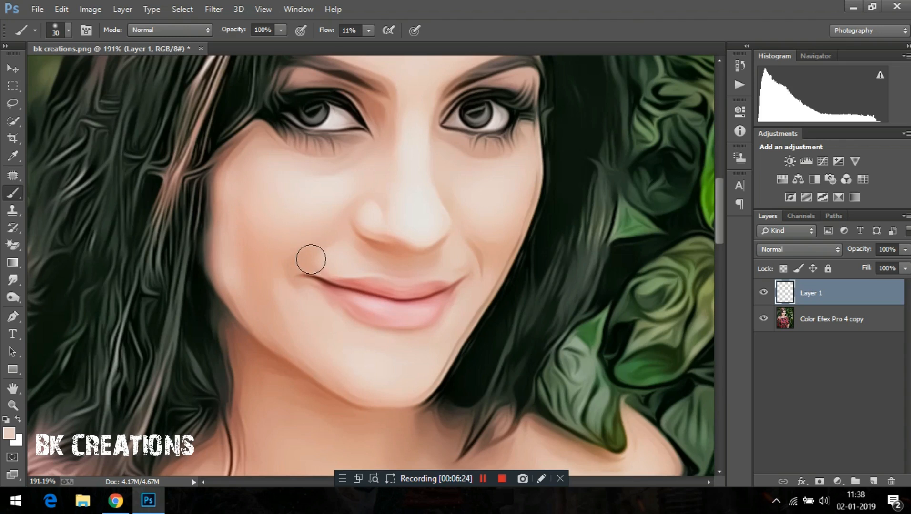
- Softly paint the skin tone over the neck, shoulder and forehead with a 40 px brush at 2% flow
scroll(304, 257, "down", 4)
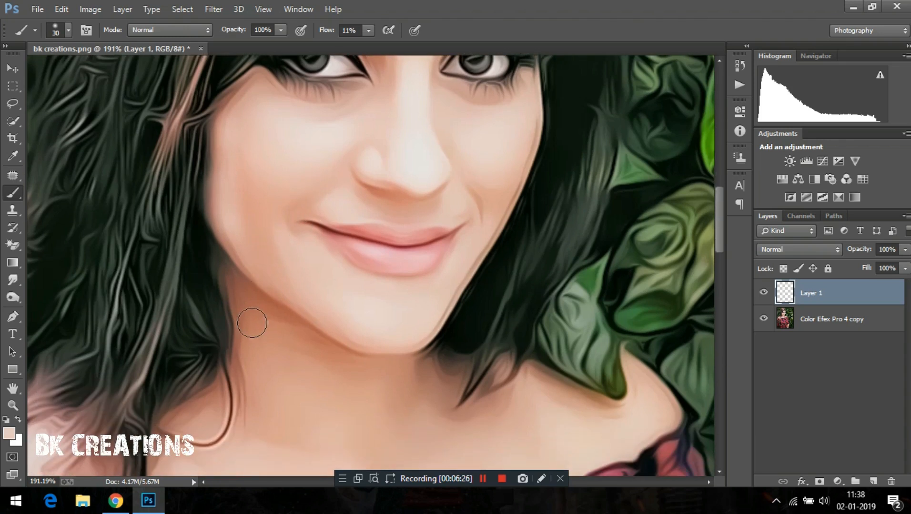
key("z")
left_click_drag(355, 251, 299, 213)
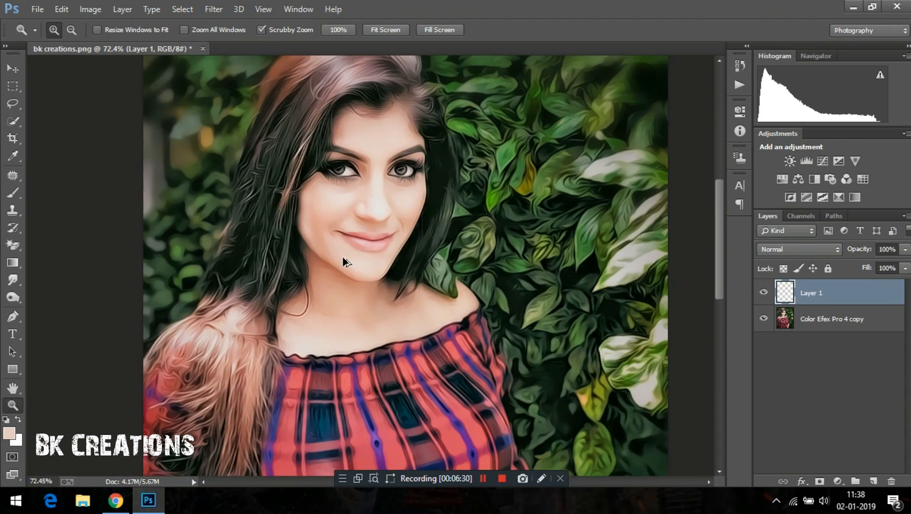
left_click(13, 193)
mouse_move(328, 34)
left_mouse_down()
mouse_move(318, 33)
mouse_move(324, 37)
left_mouse_up()
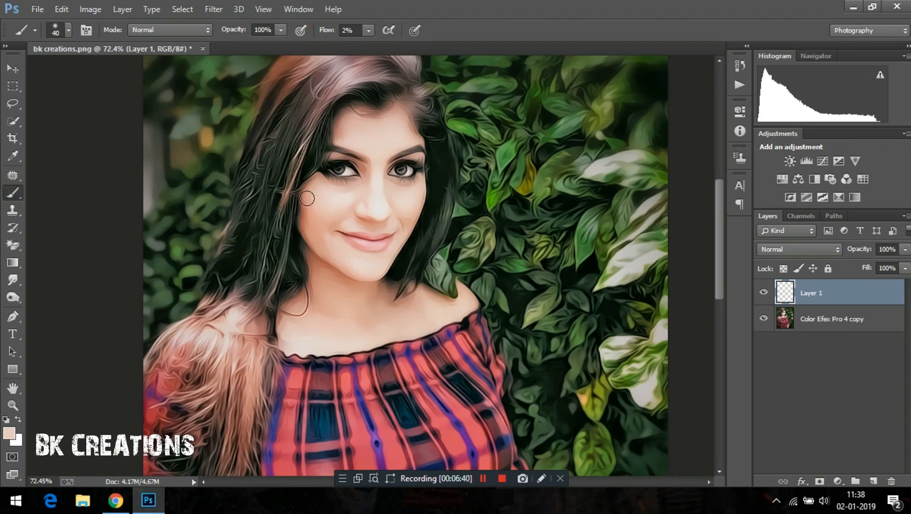
key("bracketright")
mouse_move(311, 303)
left_mouse_down()
mouse_move(282, 329)
mouse_move(283, 315)
mouse_move(285, 338)
left_mouse_up()
mouse_move(417, 304)
left_mouse_down()
mouse_move(389, 304)
mouse_move(391, 291)
mouse_move(312, 270)
mouse_move(316, 295)
mouse_move(352, 289)
mouse_move(320, 268)
mouse_move(315, 314)
mouse_move(361, 315)
mouse_move(384, 304)
left_mouse_up()
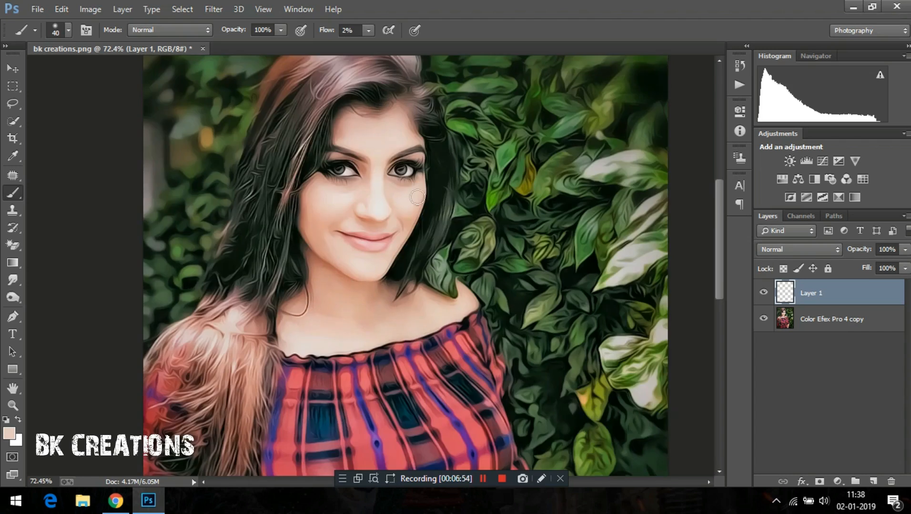
mouse_move(350, 122)
left_mouse_down()
mouse_move(343, 136)
mouse_move(344, 122)
left_mouse_up()
- Compare the portrait with the painted skin layer hidden and shown, and merge it with the Color Efex Pro 4 copy
left_click(763, 293)
left_click(763, 293)
key("z")
left_click_drag(324, 205, 336, 205)
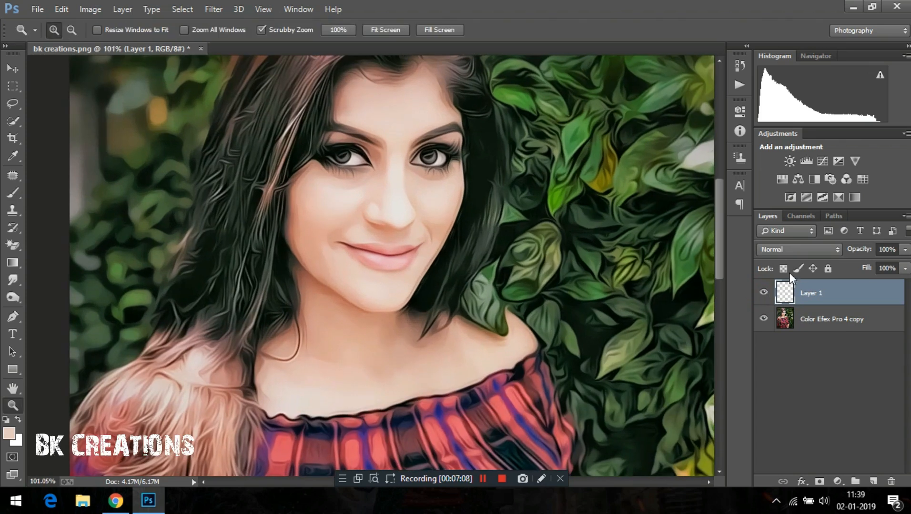
mouse_move(863, 252)
left_mouse_down()
mouse_move(792, 249)
mouse_move(874, 250)
left_mouse_up()
left_click(823, 315, "ctrl")
right_click(823, 316)
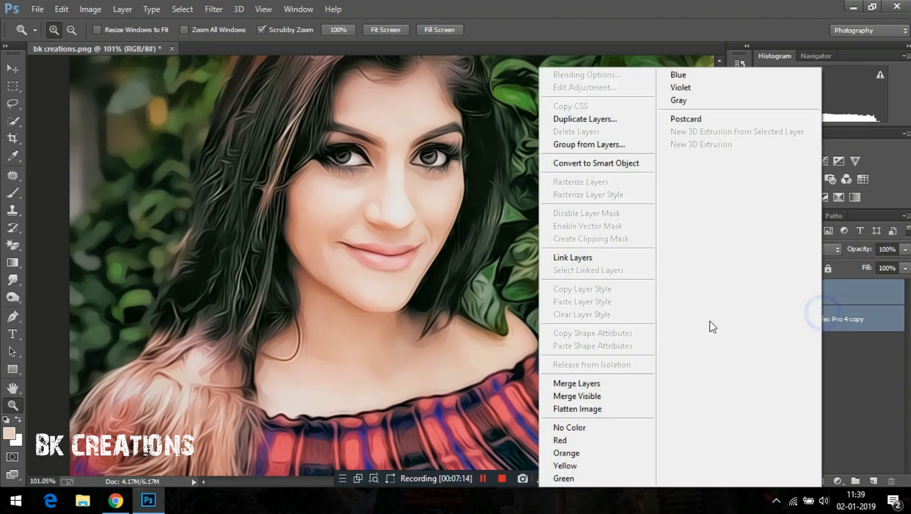
left_click(568, 380)
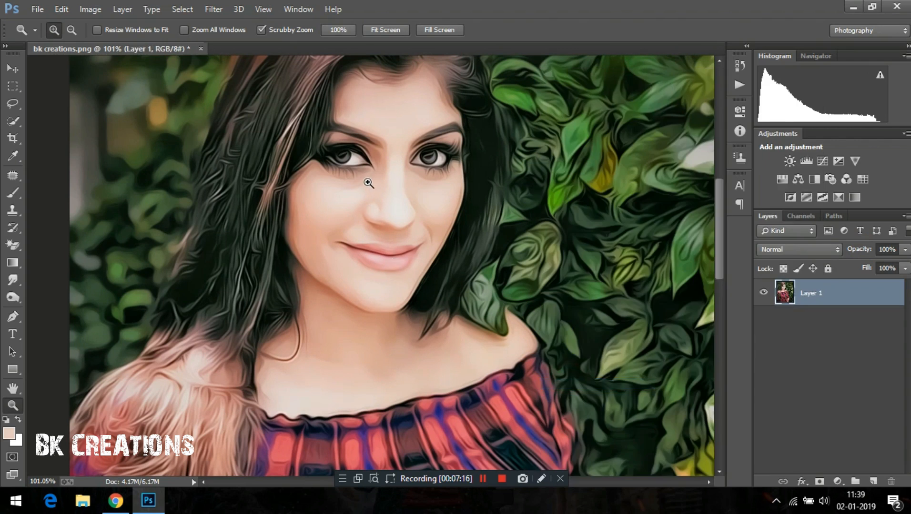
- Open the Topaz Clarity filter for the merged portrait layer
left_click_drag(326, 204, 332, 209)
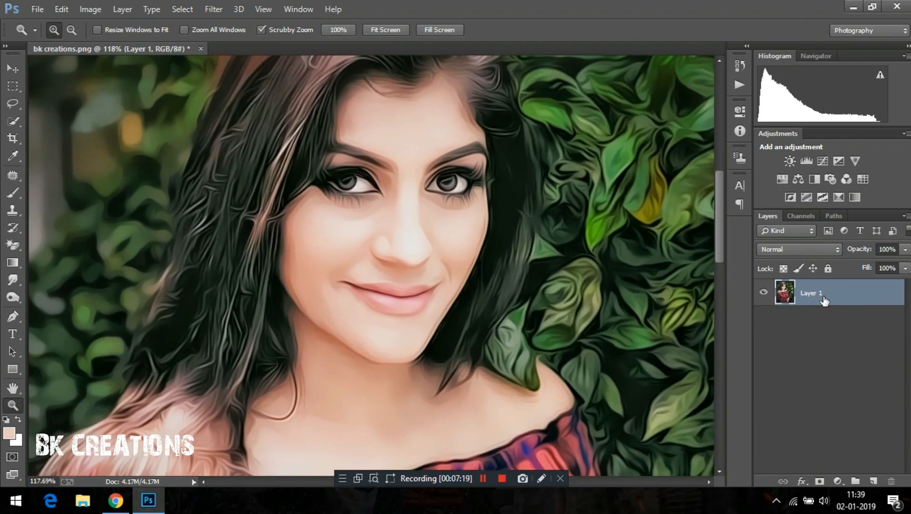
left_click_drag(422, 325, 426, 295)
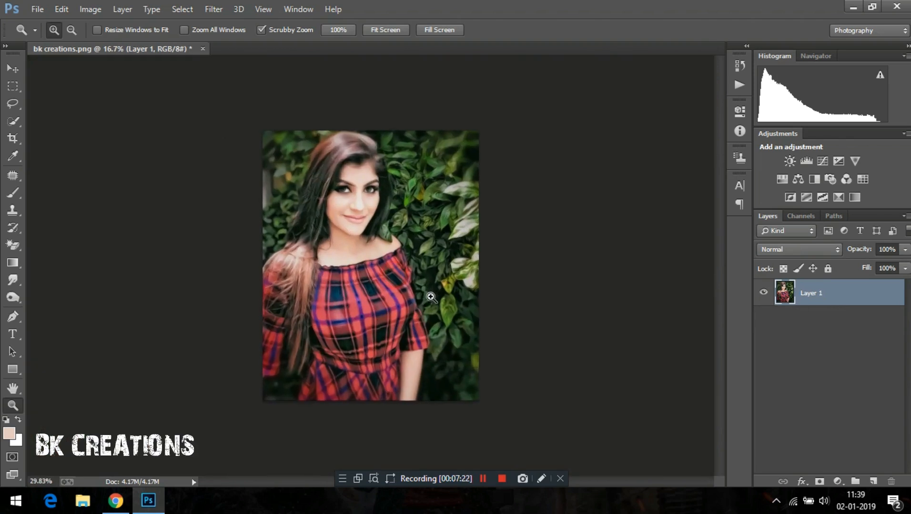
left_click(215, 9)
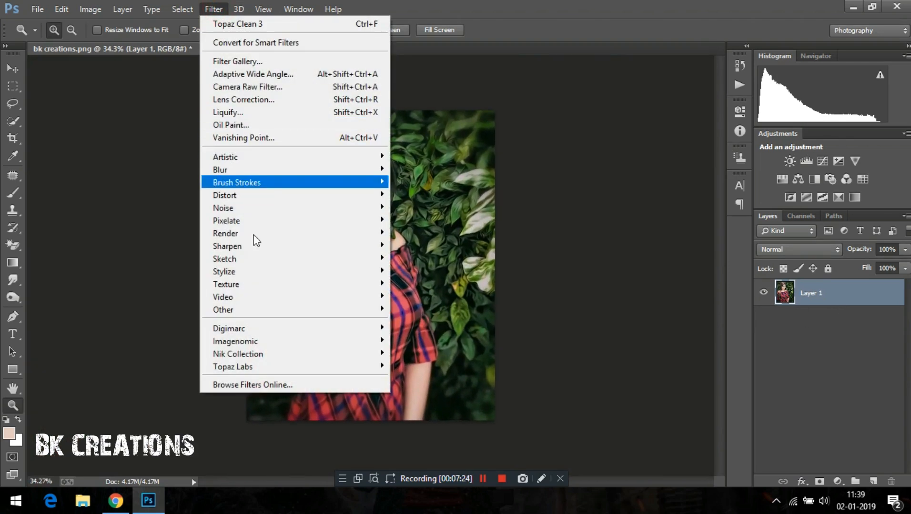
mouse_move(307, 364)
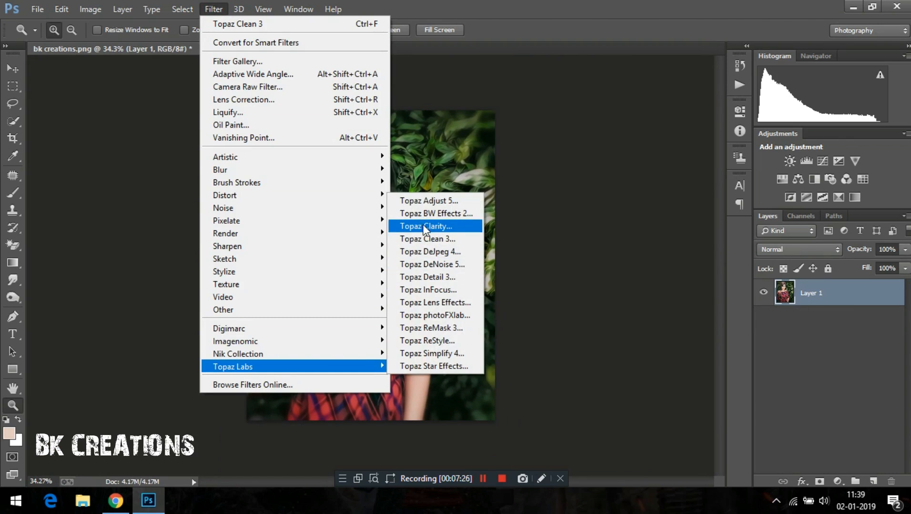
left_click(423, 225)
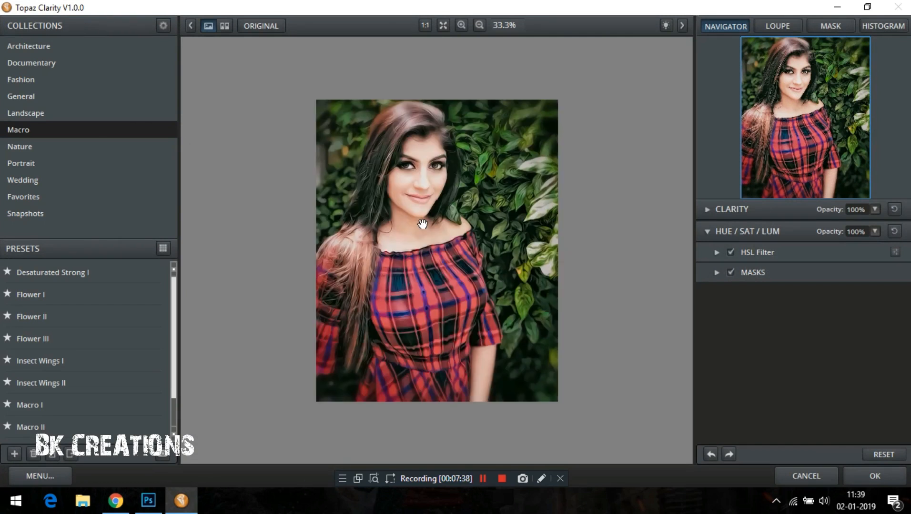
- Preview the Macro collection's presets in Topaz Clarity and apply Flower I to the portrait
mouse_move(72, 277)
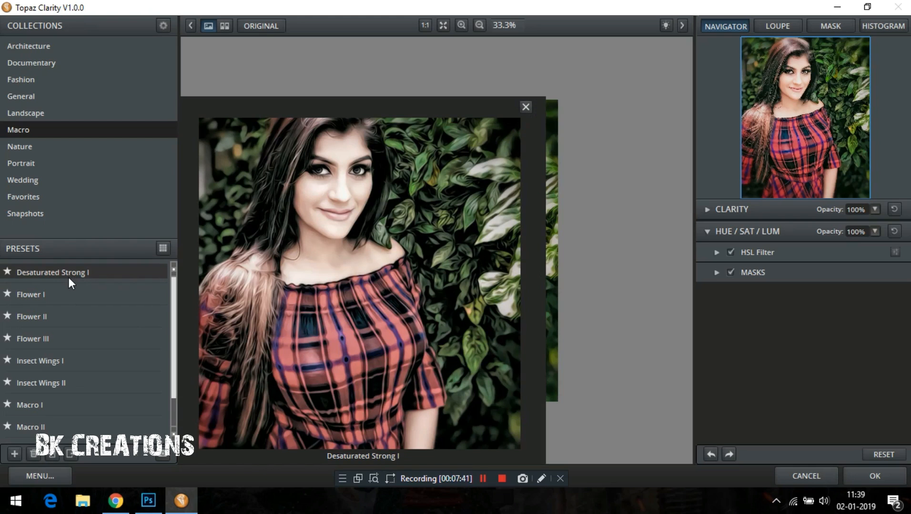
mouse_move(68, 314)
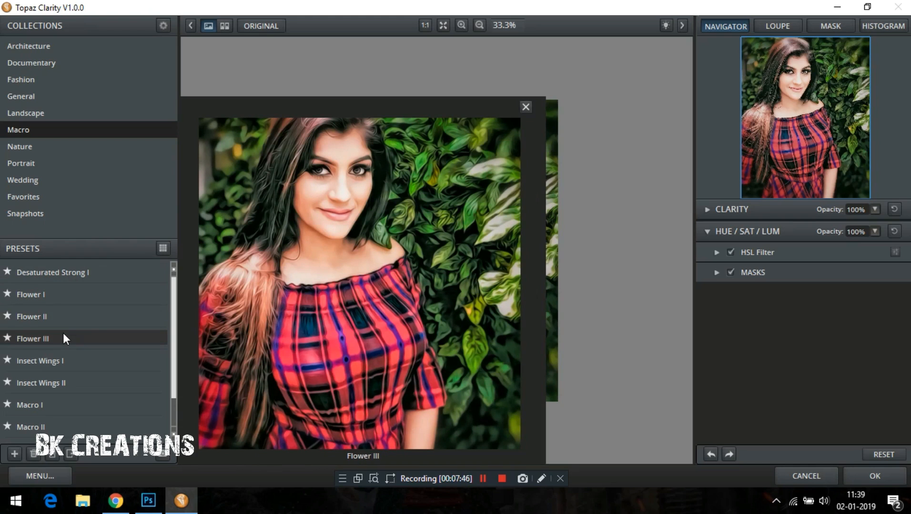
mouse_move(60, 355)
mouse_move(57, 374)
mouse_move(78, 297)
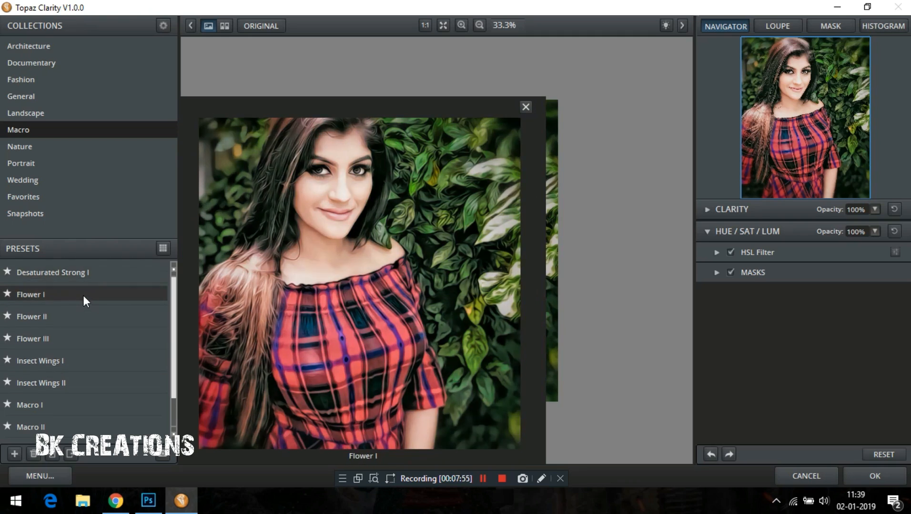
left_click(84, 297)
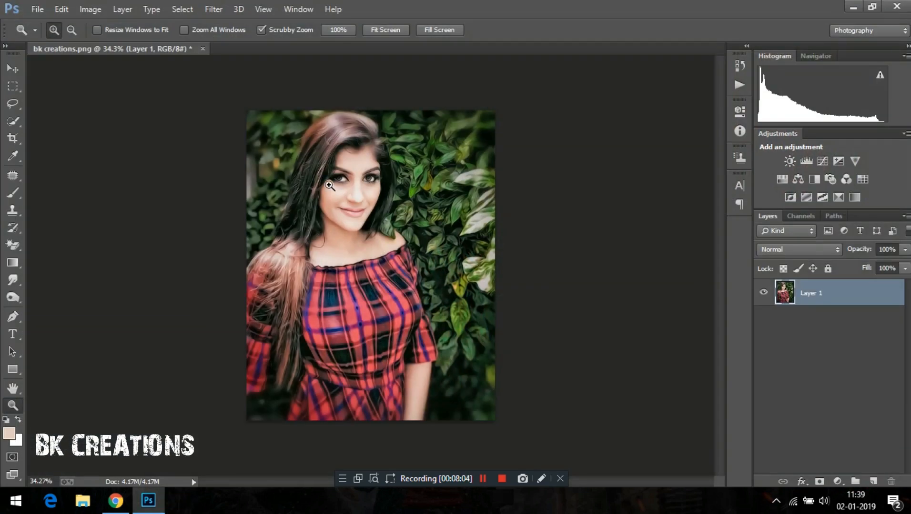
- Choose the Brush tool and set the foreground color to pure red, ff0000
left_click_drag(329, 185, 345, 183)
left_click_drag(371, 237, 384, 251)
left_click(11, 193)
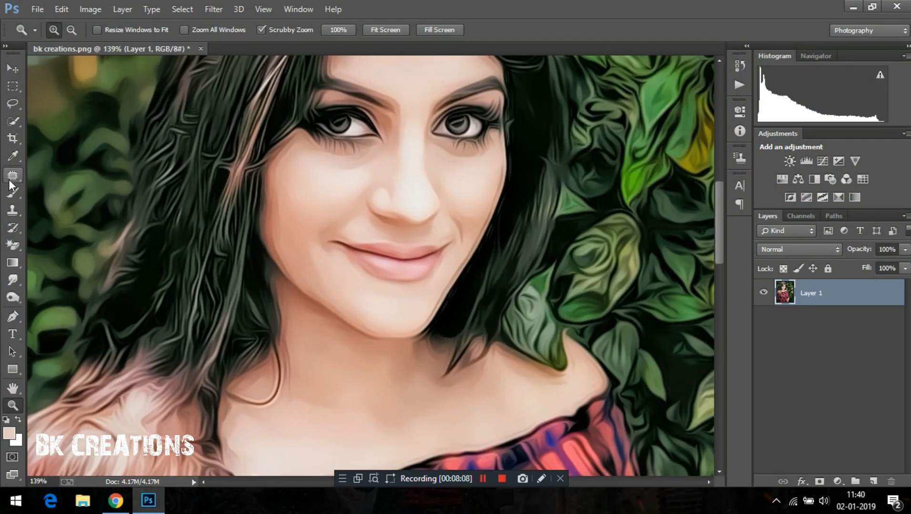
left_click(9, 434)
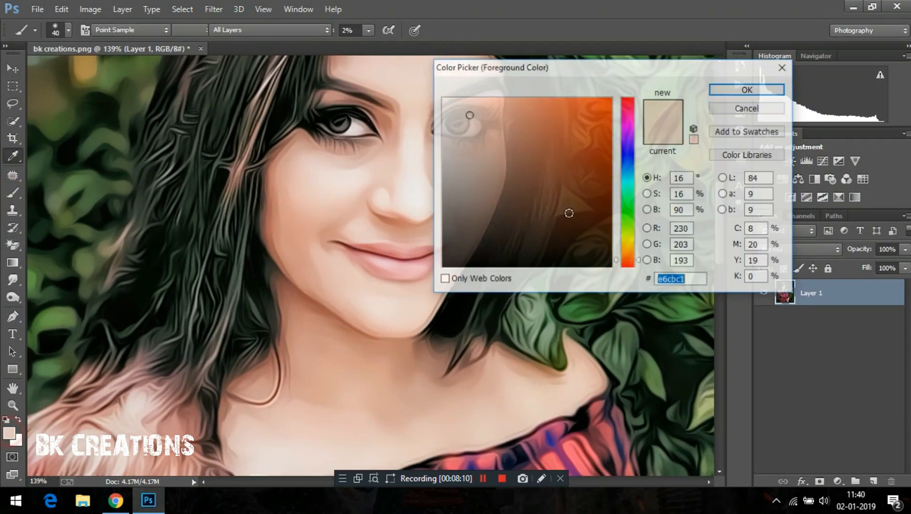
mouse_move(602, 140)
left_mouse_down()
mouse_move(614, 96)
mouse_move(629, 89)
left_mouse_up()
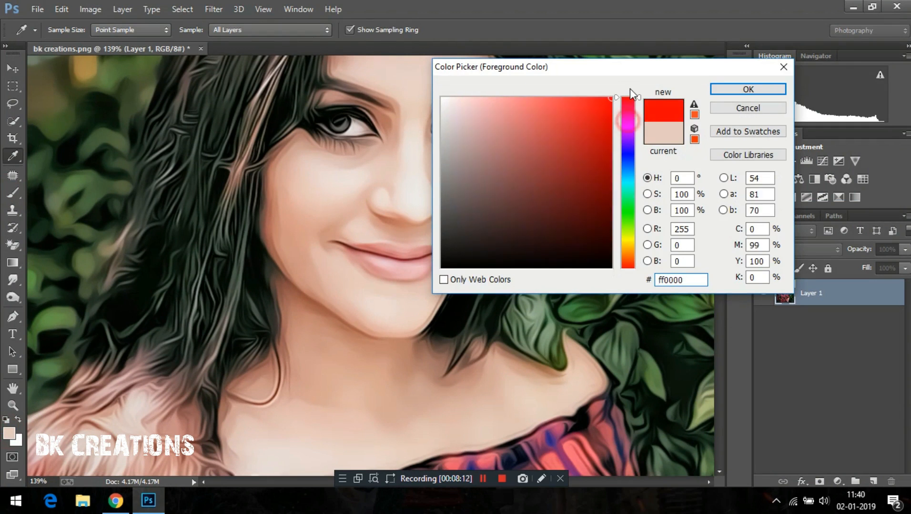
left_click(750, 90)
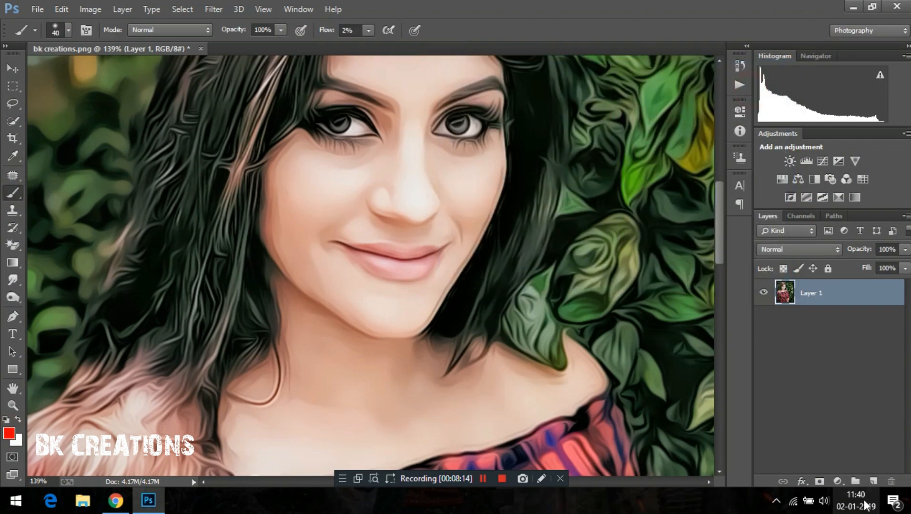
- Add a new layer and paint the lips solid red with a 15 px brush at 100% flow
left_click(872, 481)
key("bracketleft")
key("bracketleft")
key("bracketleft")
left_click_drag(359, 253, 397, 253)
left_click_drag(323, 31, 465, 32)
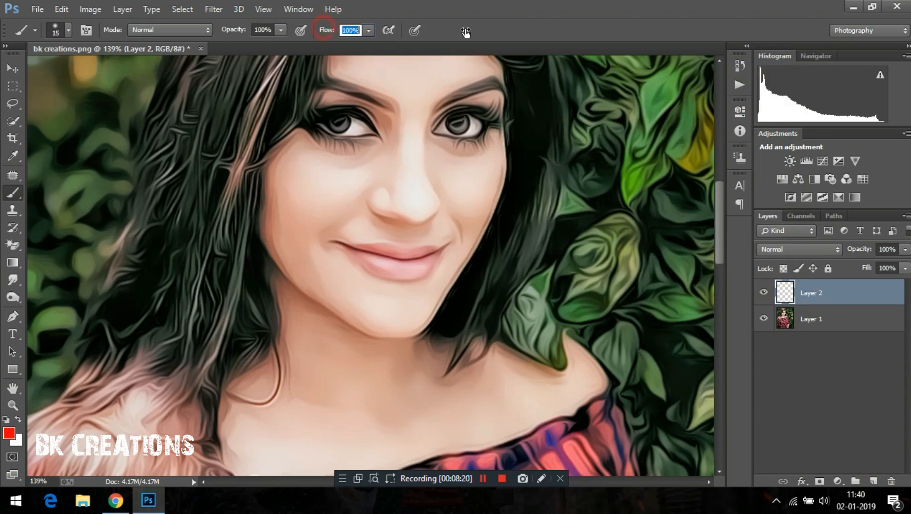
mouse_move(353, 251)
left_mouse_down()
mouse_move(399, 274)
mouse_move(423, 271)
mouse_move(434, 252)
mouse_move(353, 250)
mouse_move(397, 263)
left_mouse_up()
key("bracketleft")
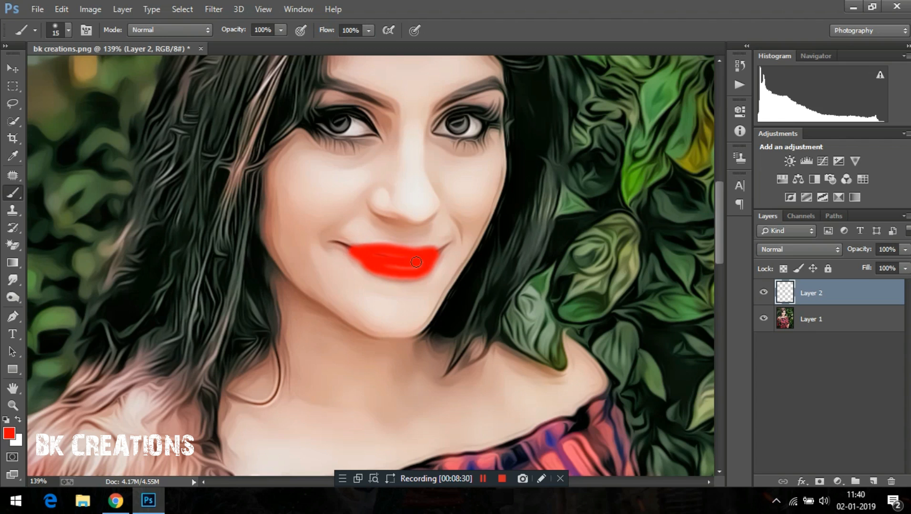
- Set the red lip layer's blend mode to Soft Light and reduce the brush size for detail work on the lips
left_click(771, 252)
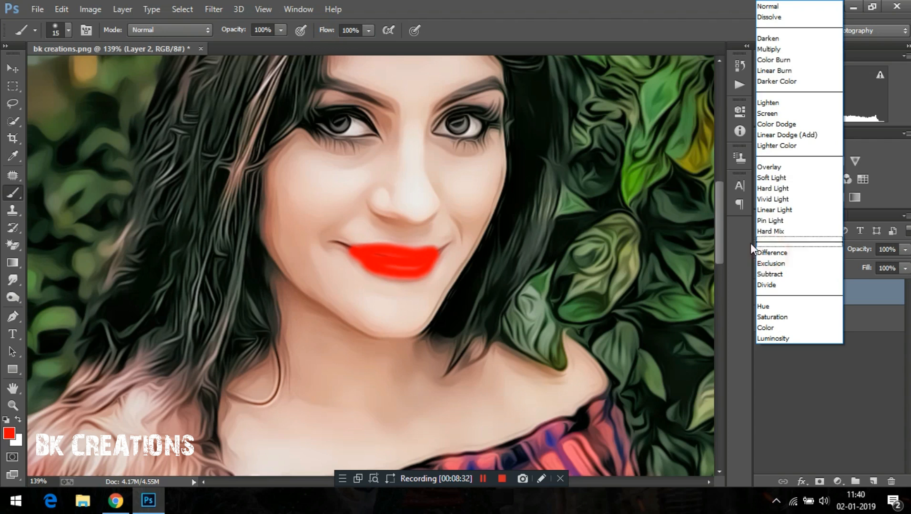
left_click(789, 177)
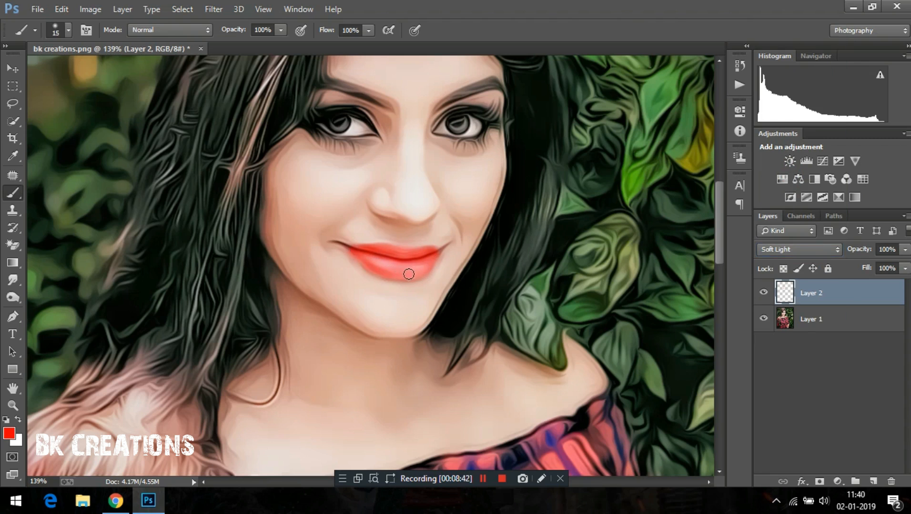
key("bracketleft")
key("bracketleft")
key("z")
mouse_move(384, 273)
left_mouse_down()
mouse_move(300, 229)
mouse_move(336, 229)
mouse_move(341, 240)
mouse_move(372, 200)
mouse_move(377, 224)
mouse_move(512, 250)
mouse_move(531, 264)
left_mouse_up()
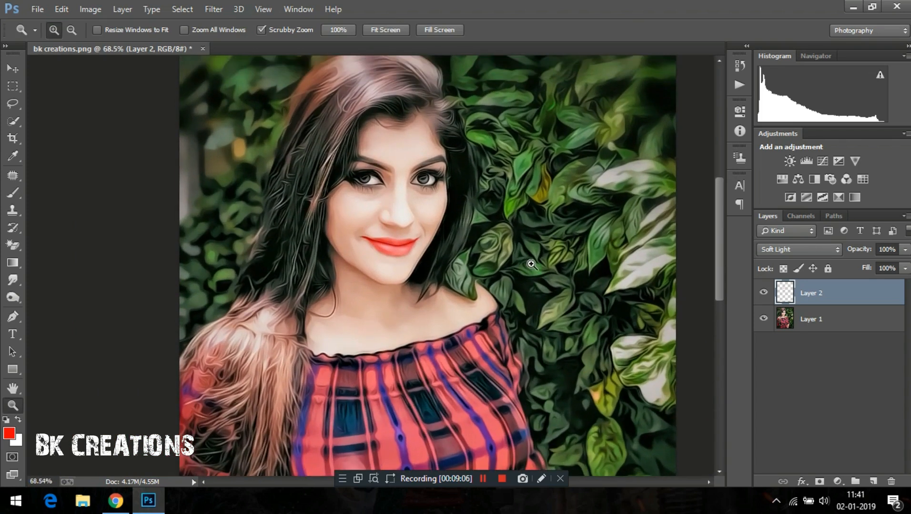
- Add a Hue/Saturation adjustment clipped to the red lip layer and set its hue to -32
left_click(837, 482)
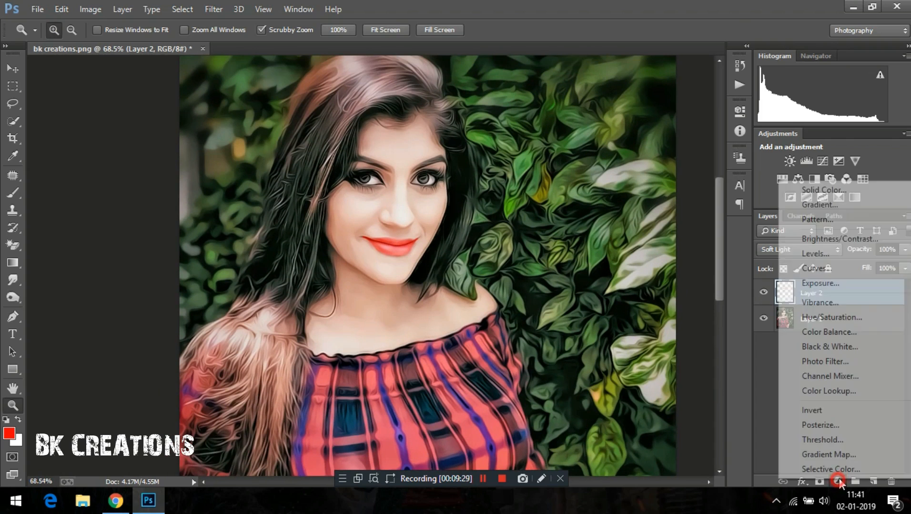
left_click(832, 317)
left_click_drag(648, 193, 611, 193)
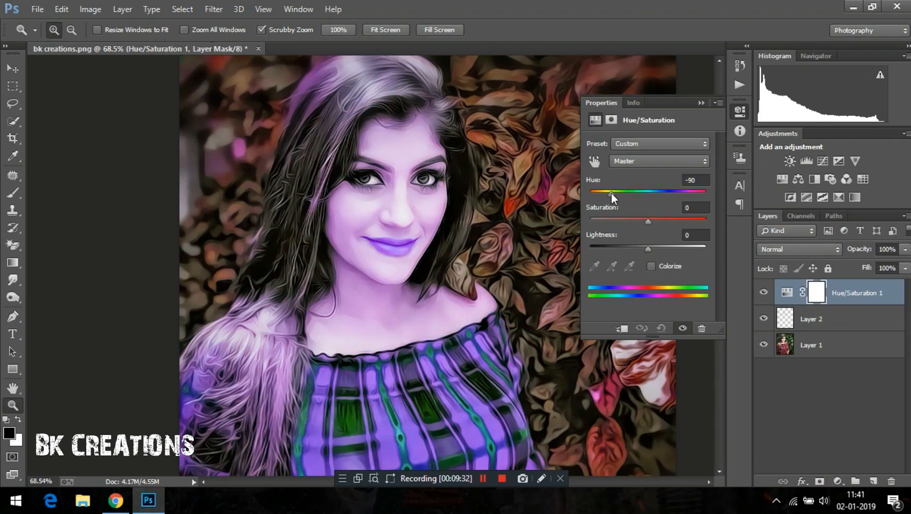
left_click(622, 330)
left_click_drag(610, 196, 629, 196)
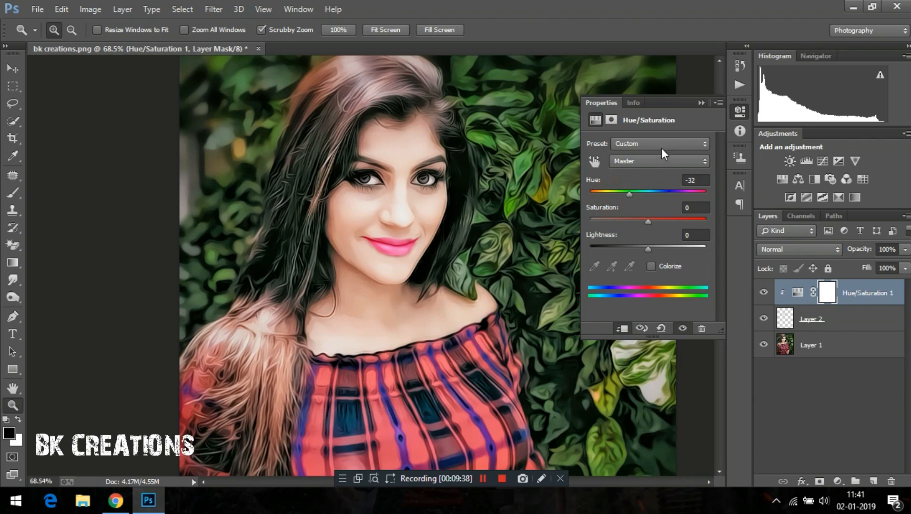
- Close the adjustment's settings and merge all visible layers into one
left_click_drag(426, 265, 455, 277)
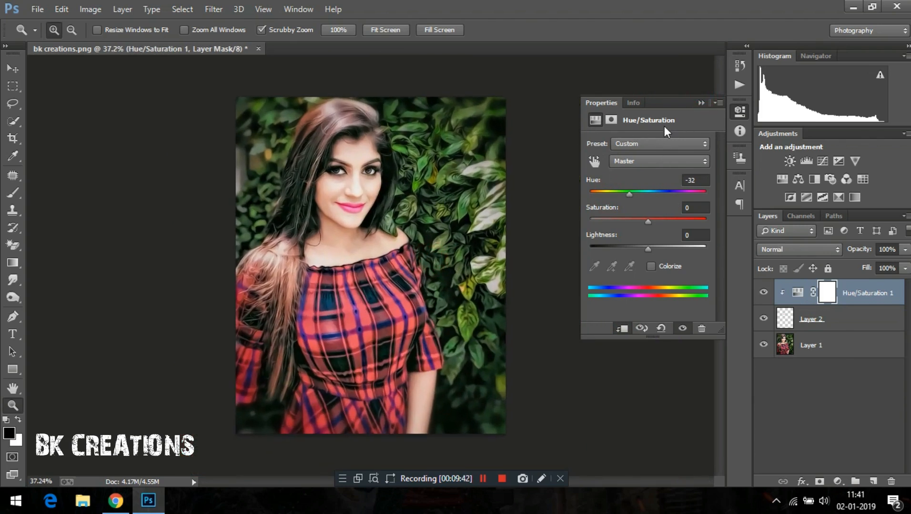
left_click(700, 101)
right_click(814, 327)
left_click(584, 397)
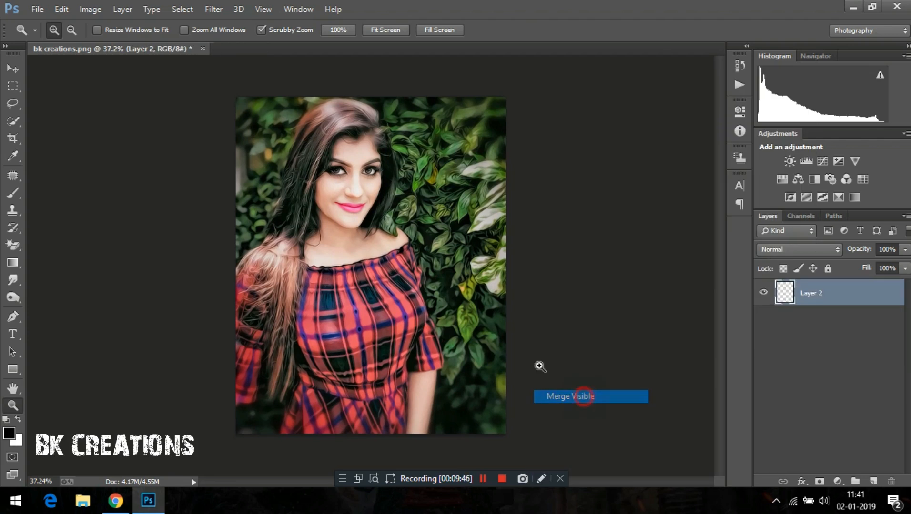
left_click(320, 149)
left_click_drag(292, 168, 265, 150)
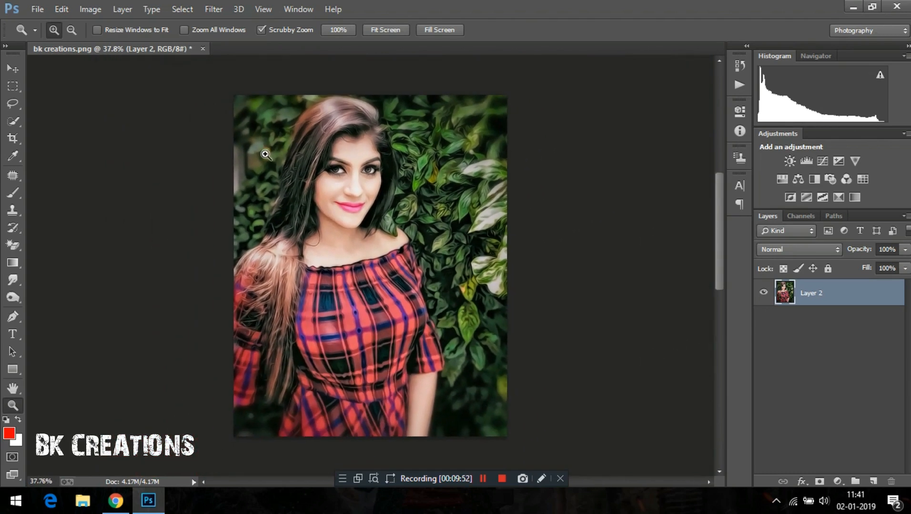
- Smooth the skin of the hair-side cheek and beside the mouth with the Smudge tool at 35 px and 39% strength
left_click(13, 70)
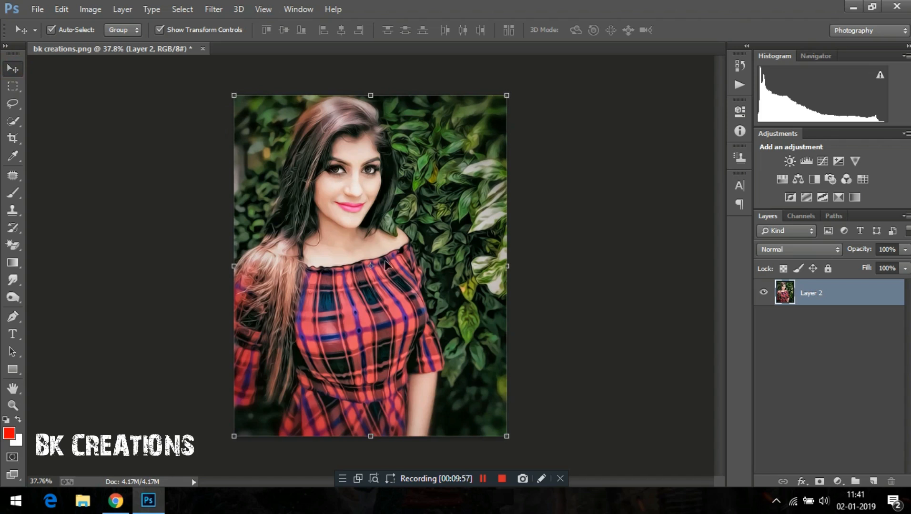
key("z")
left_click_drag(331, 208, 376, 223)
left_click_drag(472, 257, 412, 218)
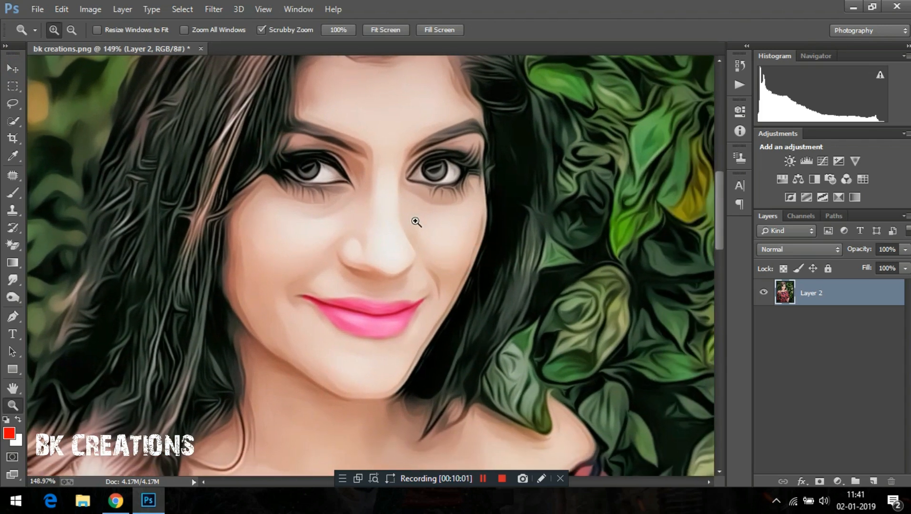
left_click(13, 279)
mouse_move(257, 234)
left_mouse_down()
mouse_move(245, 256)
mouse_move(245, 308)
left_mouse_up()
mouse_move(247, 220)
left_mouse_down()
mouse_move(253, 259)
mouse_move(267, 268)
mouse_move(255, 316)
left_mouse_up()
left_click_drag(304, 239, 287, 284)
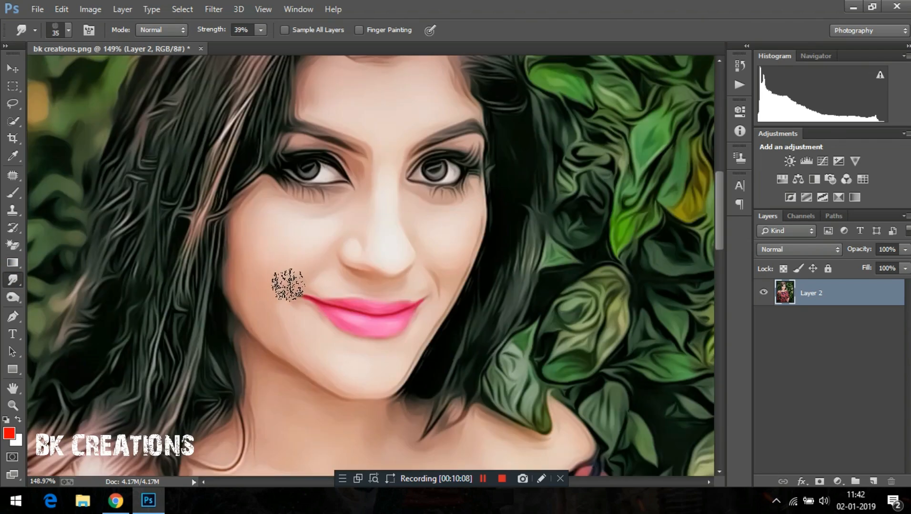
- Smudge the other cheek and the jawline smooth, reducing the brush to 20 px and 15 px for the edges
scroll(376, 111, "up", 2)
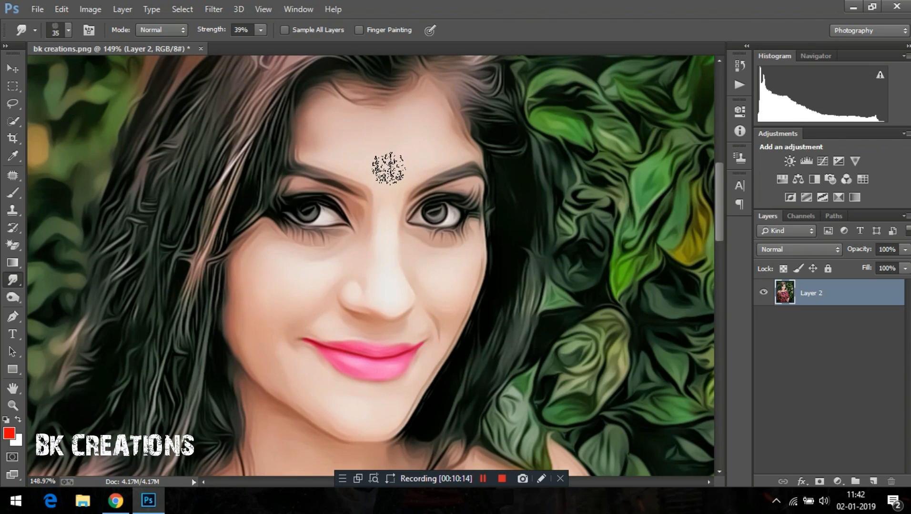
scroll(455, 211, "down", 3)
left_click_drag(459, 205, 449, 246)
left_click_drag(471, 193, 434, 281)
key("bracketleft")
key("bracketleft")
key("bracketleft")
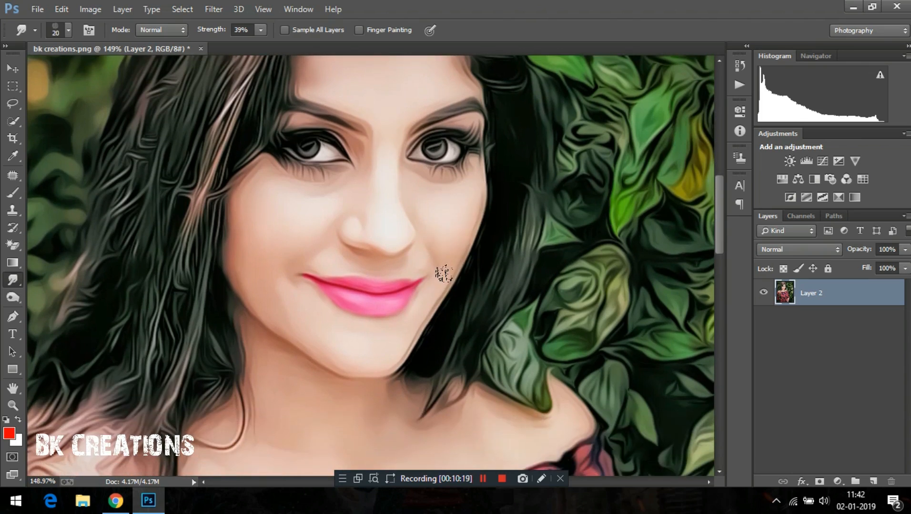
key("bracketleft")
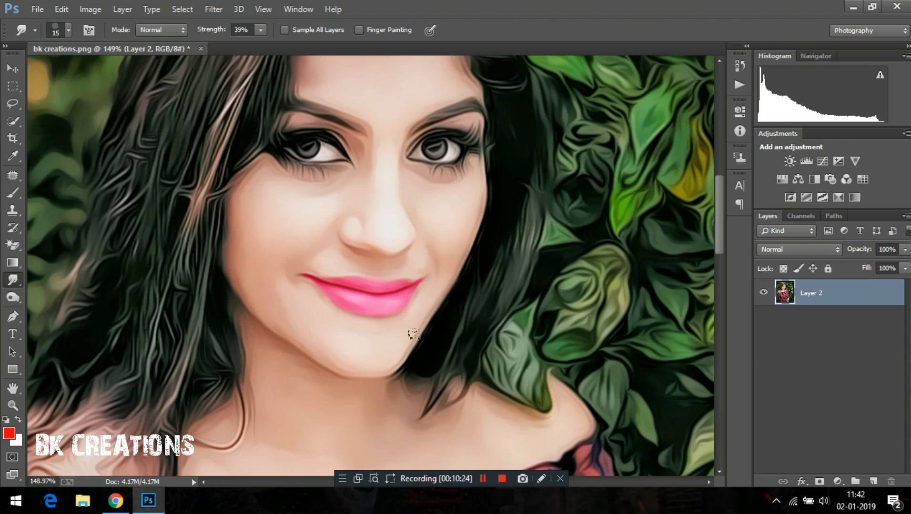
- Smudge the neck and upper chest skin smooth with a 45 px brush, using 35 px below the chin
scroll(344, 357, "down", 4)
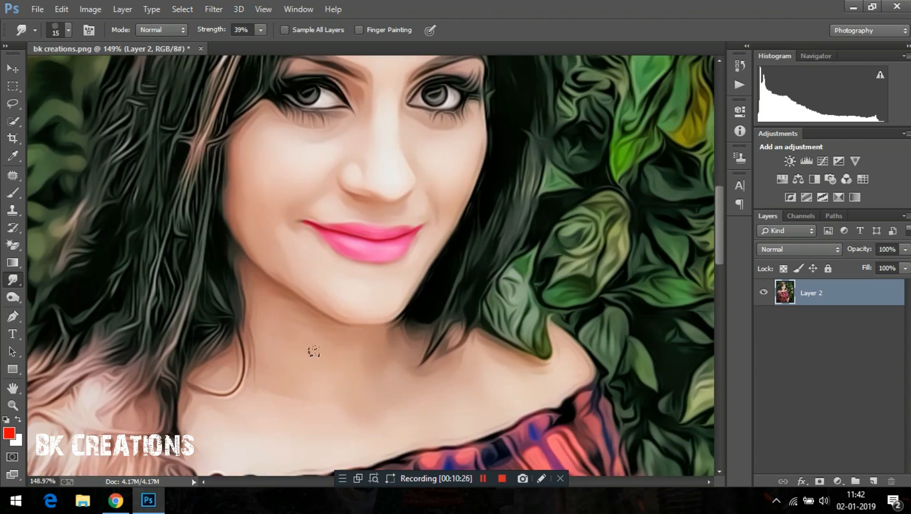
key("bracketright")
key("bracketright")
key("bracketright")
key("bracketright")
key("bracketright")
key("bracketright")
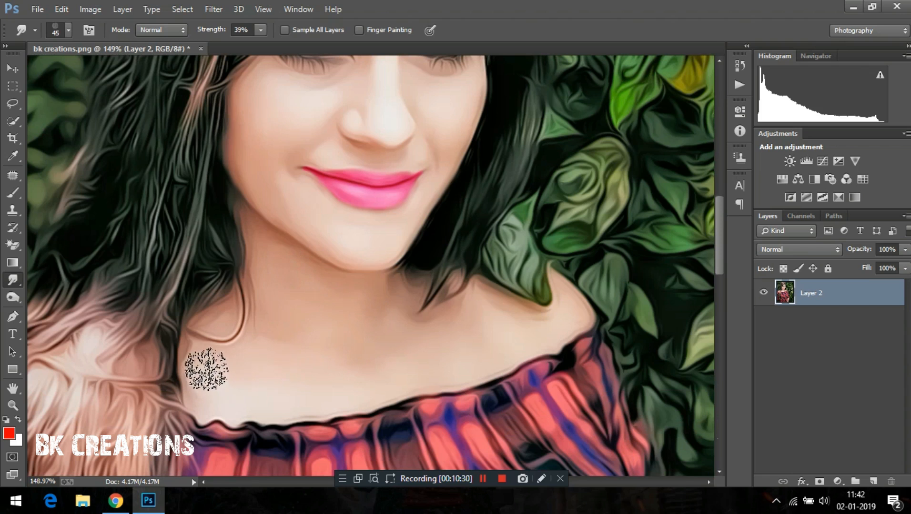
key("bracketleft")
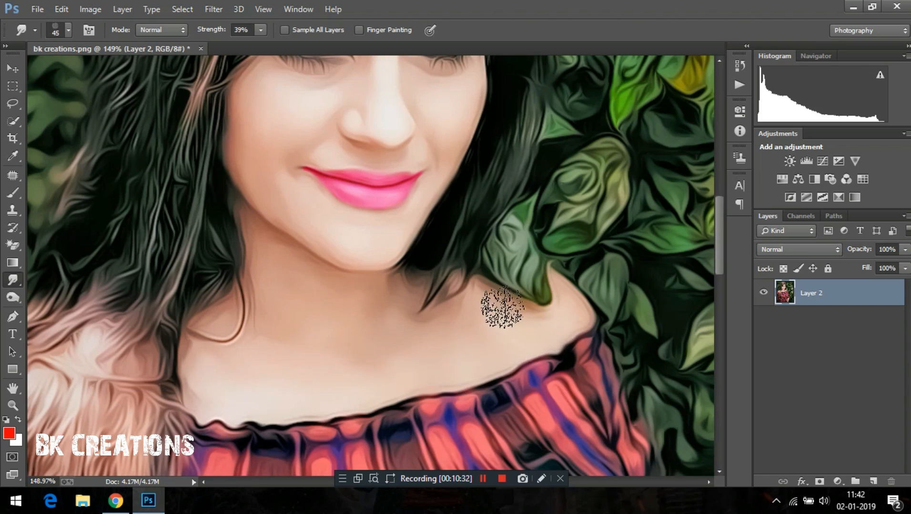
key("bracketleft")
left_click_drag(388, 310, 415, 285)
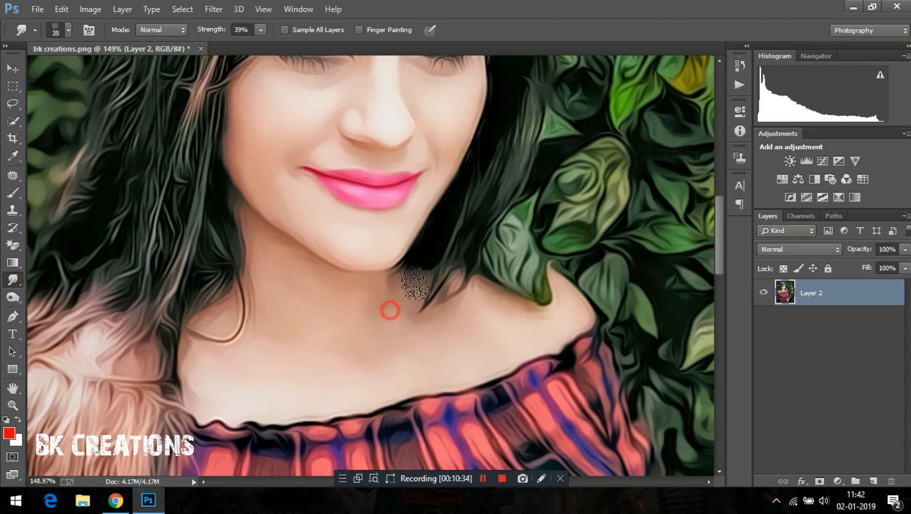
left_click_drag(364, 303, 402, 289)
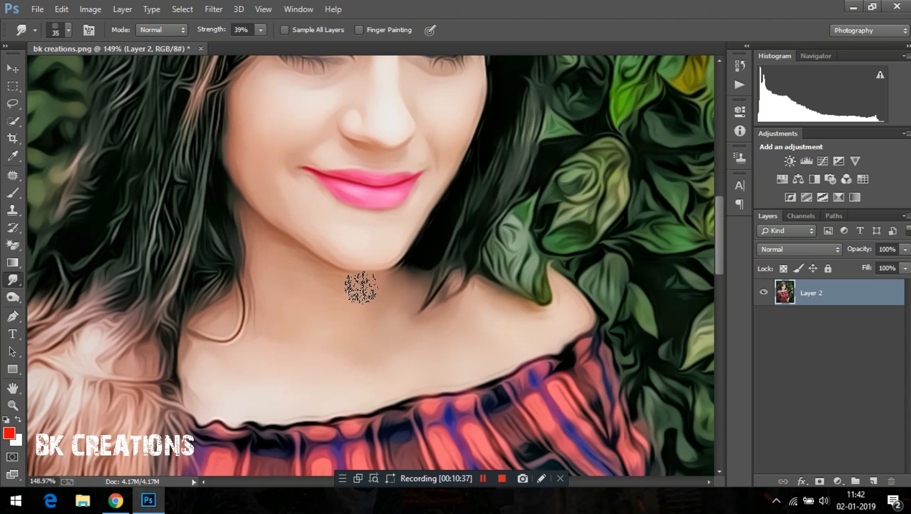
- Reduce the Smudge brush to 25 px and blend the skin around the loose hair strand on the neck
key("bracketleft")
key("bracketleft")
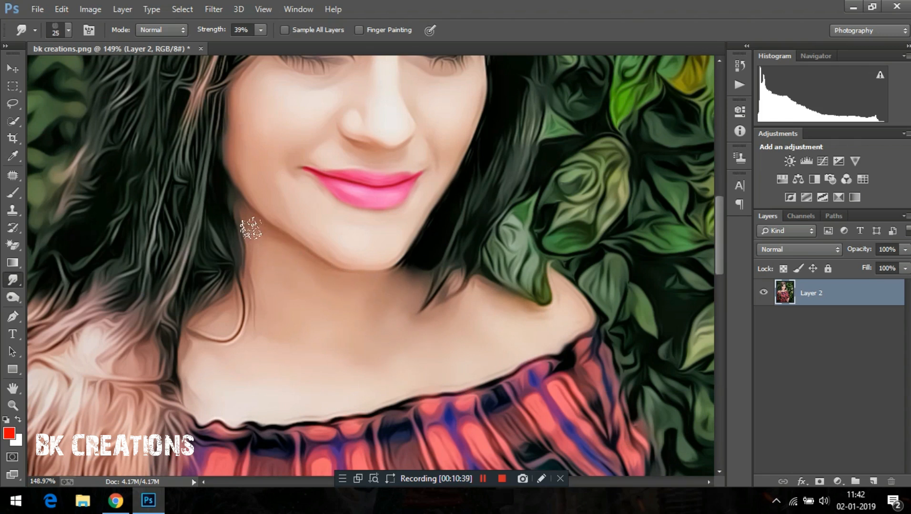
mouse_move(241, 300)
left_mouse_down()
mouse_move(230, 336)
mouse_move(207, 337)
mouse_move(224, 308)
left_mouse_up()
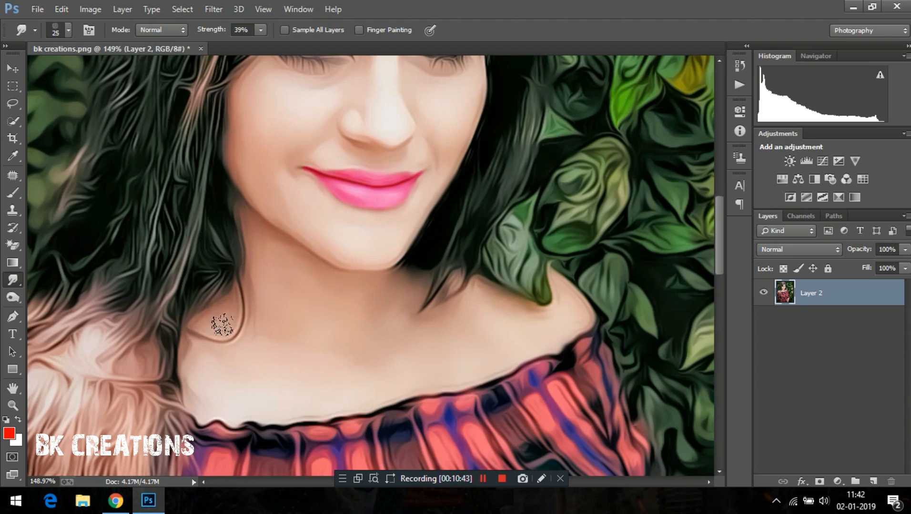
left_click_drag(267, 267, 255, 292)
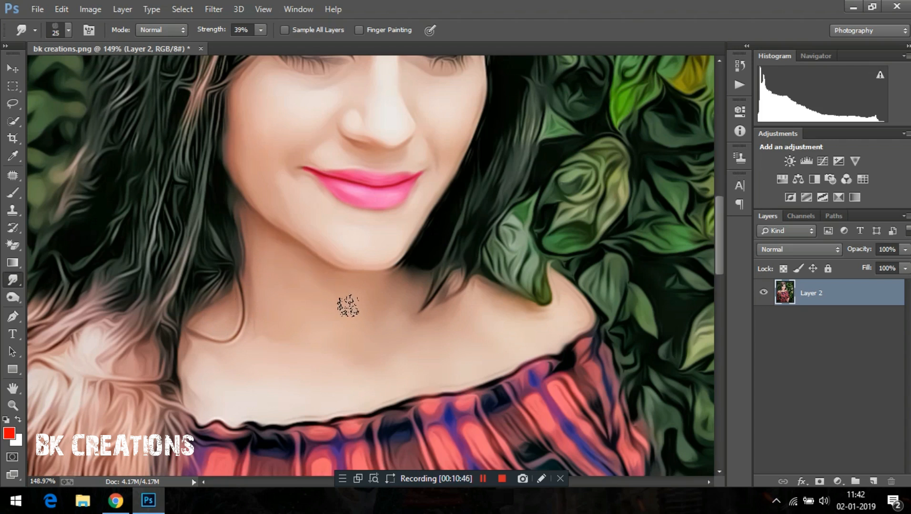
key("z")
left_click_drag(391, 303, 383, 282)
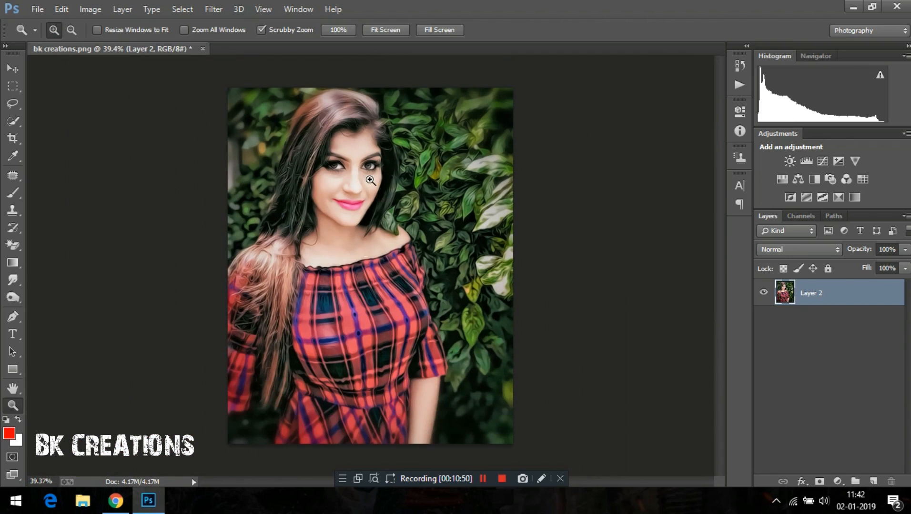
left_click_drag(327, 148, 341, 192)
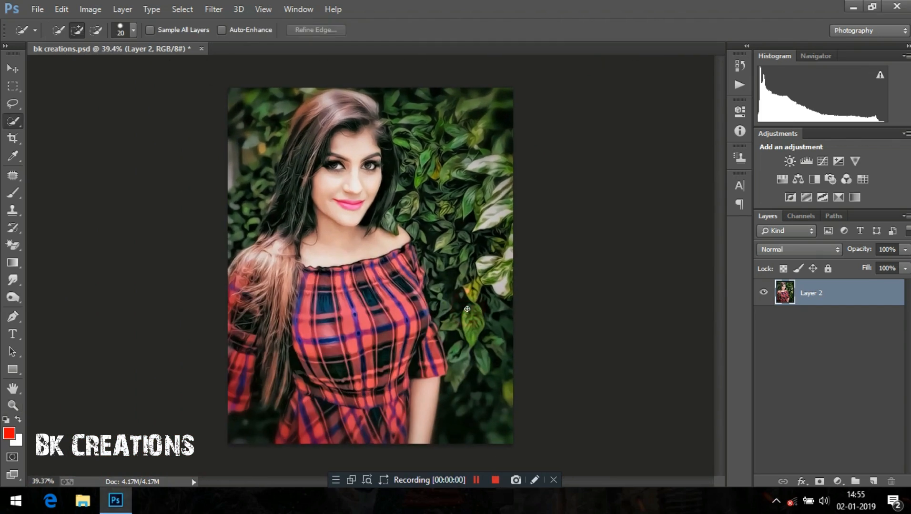
- Check the foreground color, leave it unchanged, and add a new layer above the portrait
left_click(10, 435)
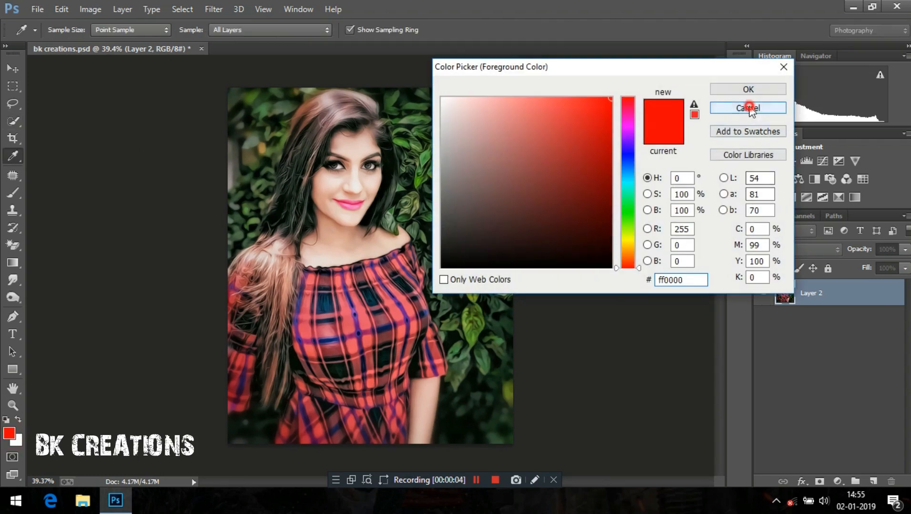
left_click(747, 108)
left_click(869, 482)
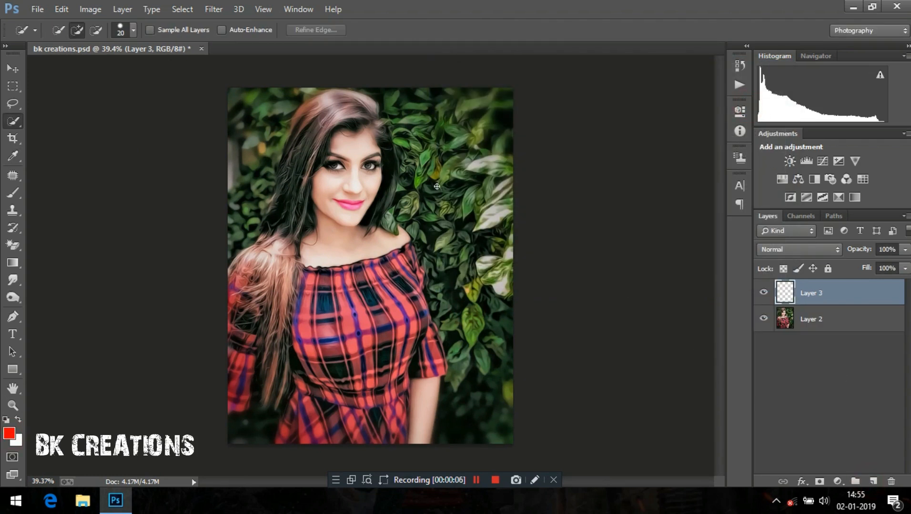
- Paint one soft red spot in the photo's upper-right corner with a 600 px brush on the new layer
left_click(13, 193)
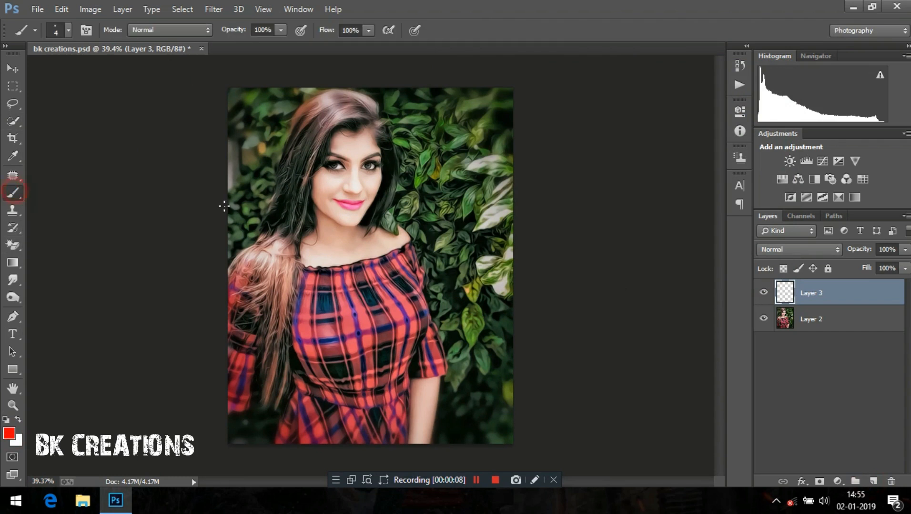
key("bracketright")
key("bracketright")
key("bracketright")
key("bracketright")
key("bracketright")
key("bracketright")
key("bracketright")
key("bracketright")
key("bracketright")
key("bracketright")
key("bracketright")
key("bracketright")
key("bracketright")
key("bracketright")
key("bracketright")
key("bracketright")
key("bracketright")
key("bracketleft")
key("bracketleft")
left_click(477, 112)
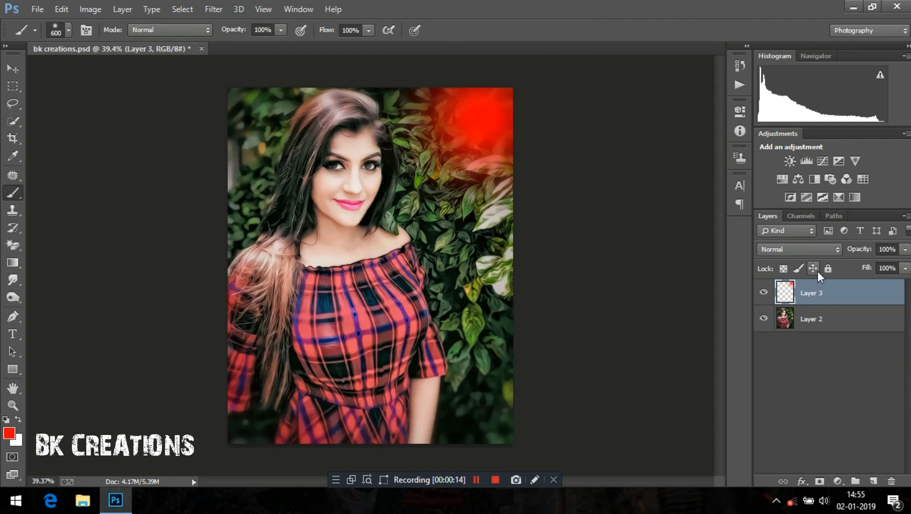
- Set the red spot layer's blend mode to Screen and enlarge the glow over the upper-right foliage
left_click(811, 250)
left_click(773, 113)
left_click(14, 67)
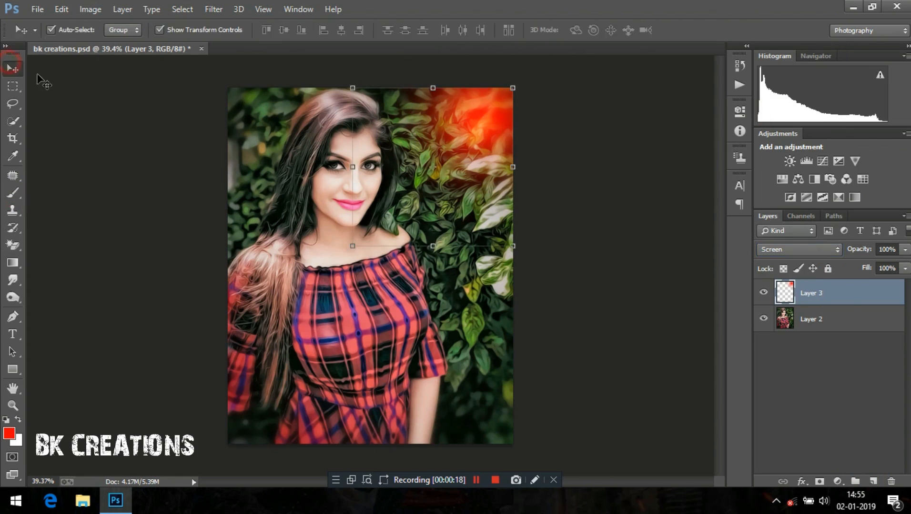
left_click_drag(353, 247, 329, 270)
left_click_drag(485, 145, 481, 147)
key("Return")
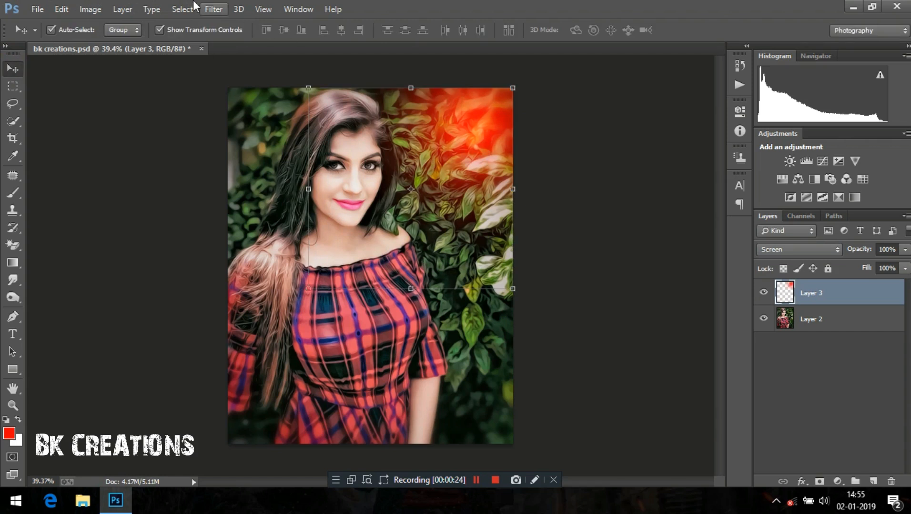
- Apply a Gaussian Blur with a radius of 11.4 pixels to the red glow layer
left_click(212, 9)
mouse_move(250, 168)
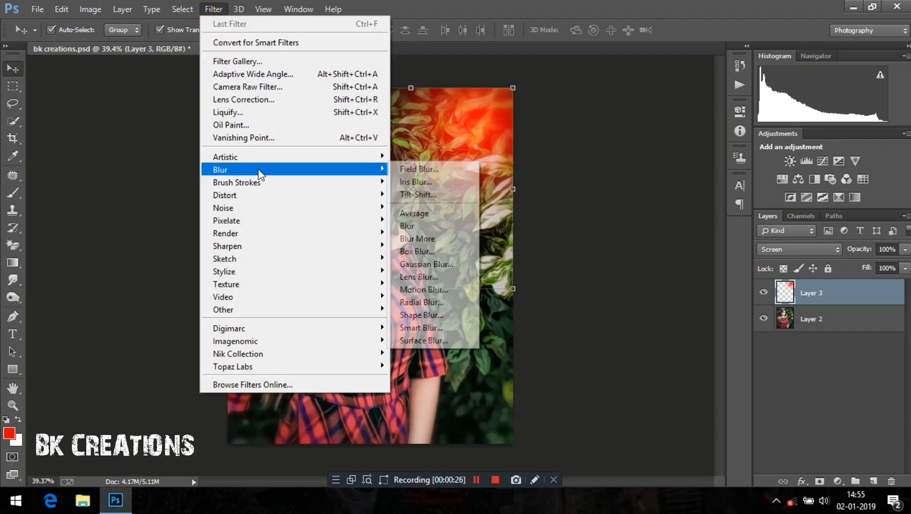
left_click(425, 264)
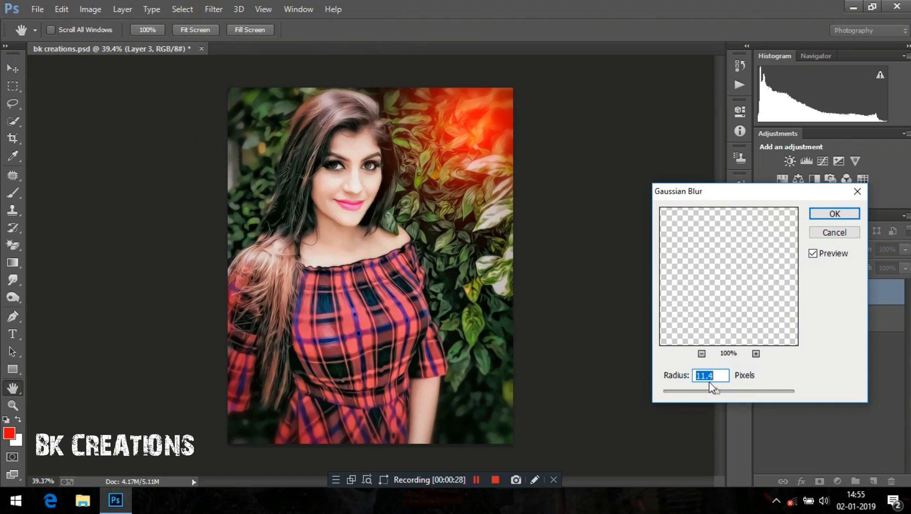
left_click(833, 215)
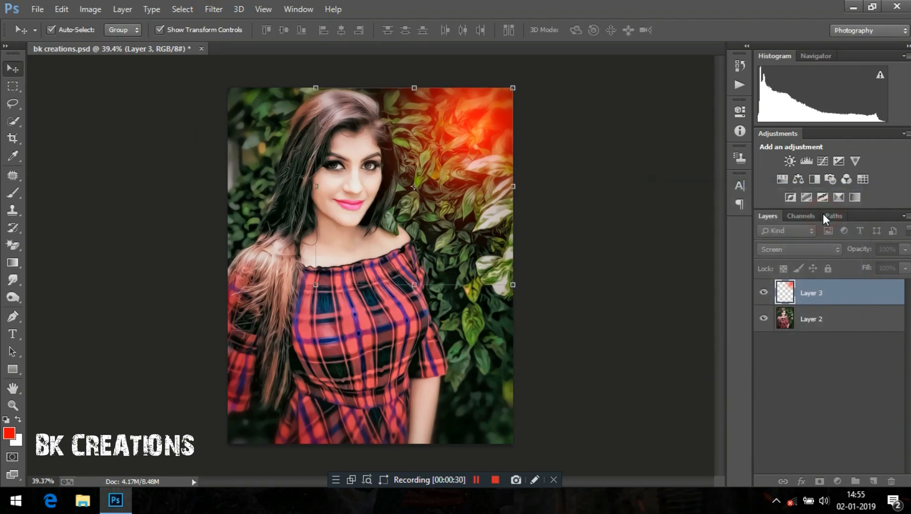
- Nudge the red glow upward and scale it down slightly toward the photo's upper-right corner
mouse_move(474, 140)
left_mouse_down()
mouse_move(482, 143)
mouse_move(481, 127)
mouse_move(474, 135)
left_mouse_up()
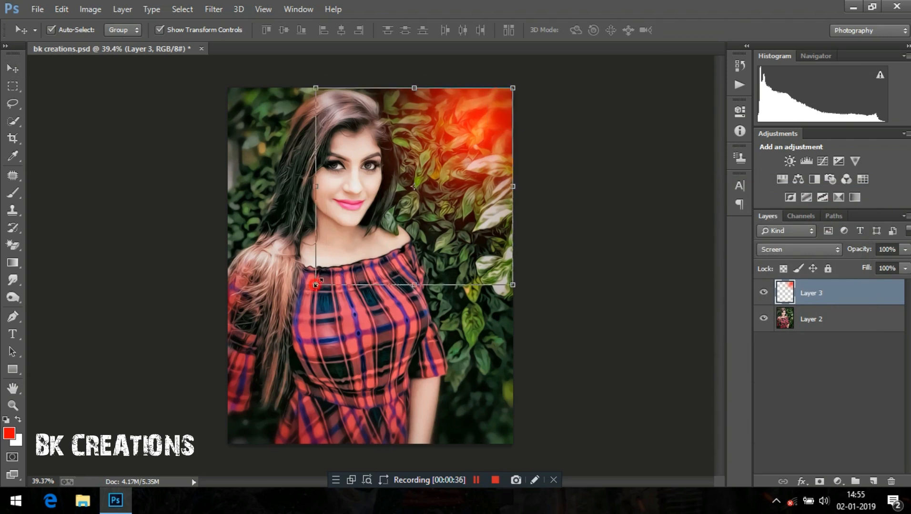
left_click_drag(318, 279, 323, 275)
left_click(604, 31)
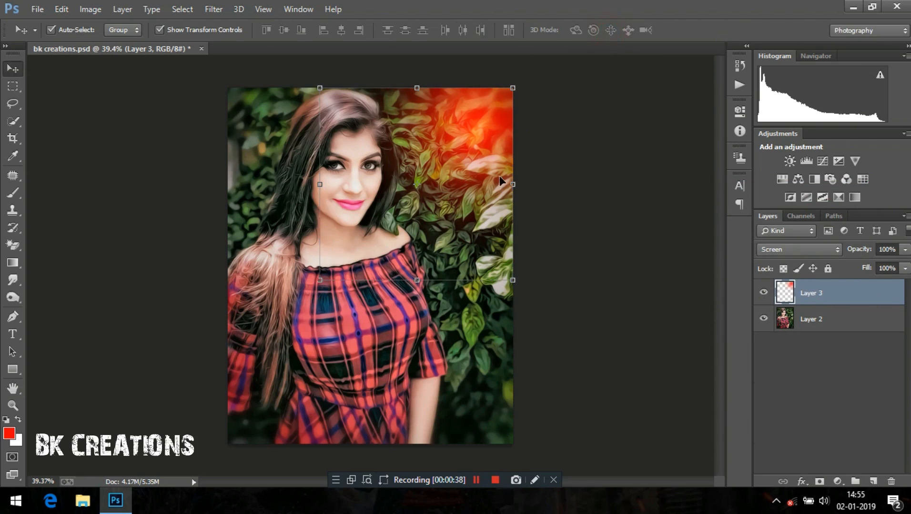
left_click(591, 191)
- Lower the opacity of the red glow layer and deselect it
left_click(821, 295)
left_click_drag(857, 252, 836, 255)
left_click(548, 256)
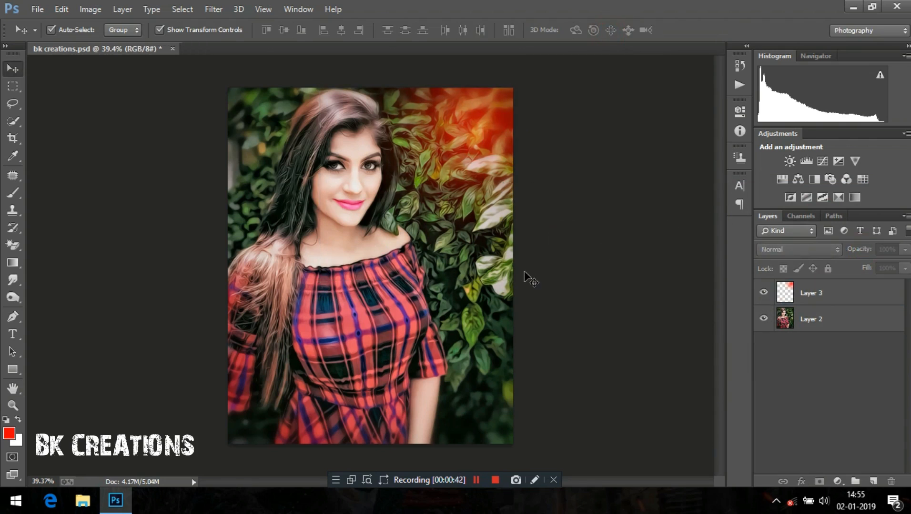
key("z")
mouse_move(363, 166)
left_mouse_down()
mouse_move(399, 195)
mouse_move(365, 179)
left_mouse_up()
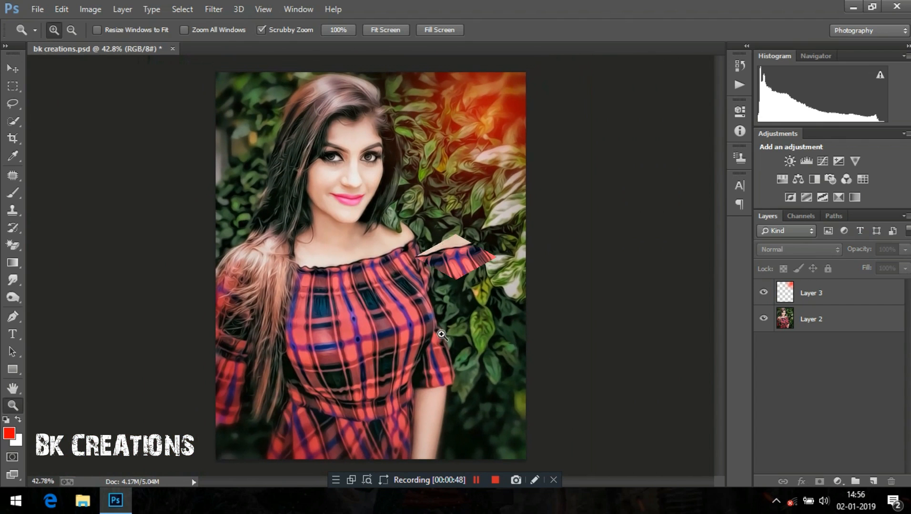